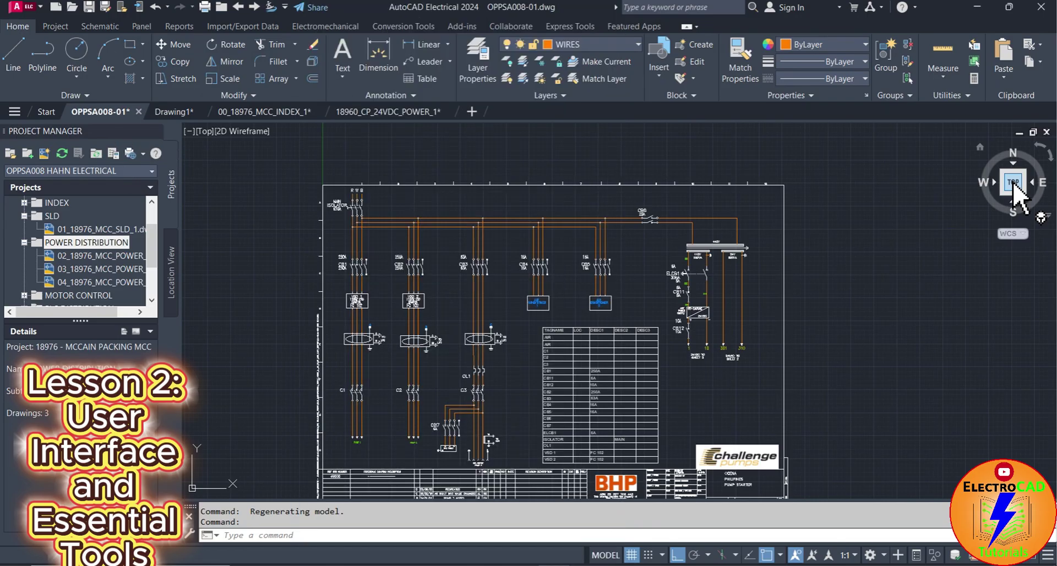
# - Examine the power schematic's breakers, VSD blocks and transformer section up close and within the whole sheet
pyautogui.scroll(5, 605, 237)
pyautogui.scroll(3, 564, 184)
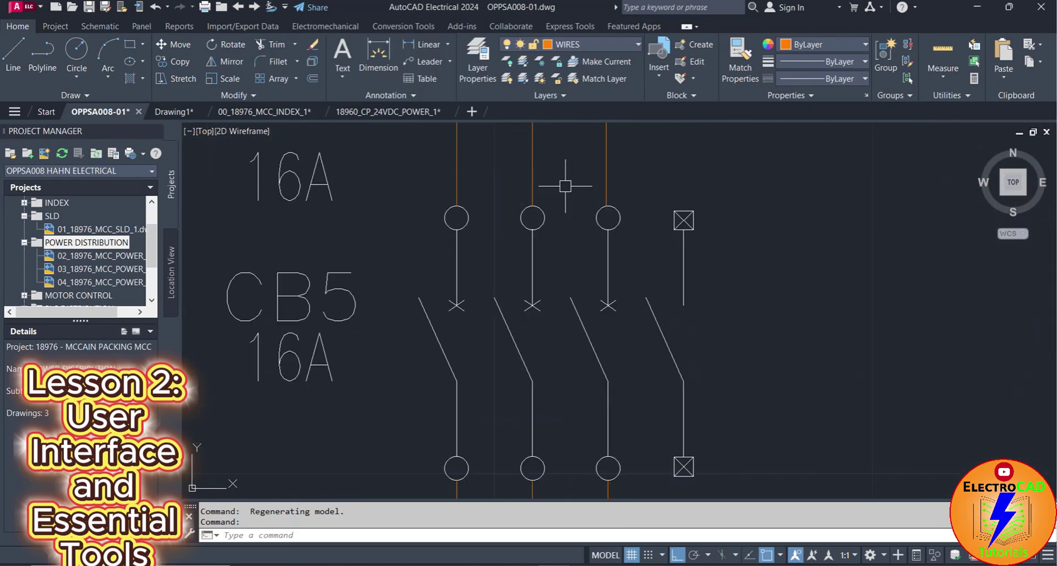
pyautogui.scroll(-8, 565, 185)
pyautogui.scroll(-4, 567, 193)
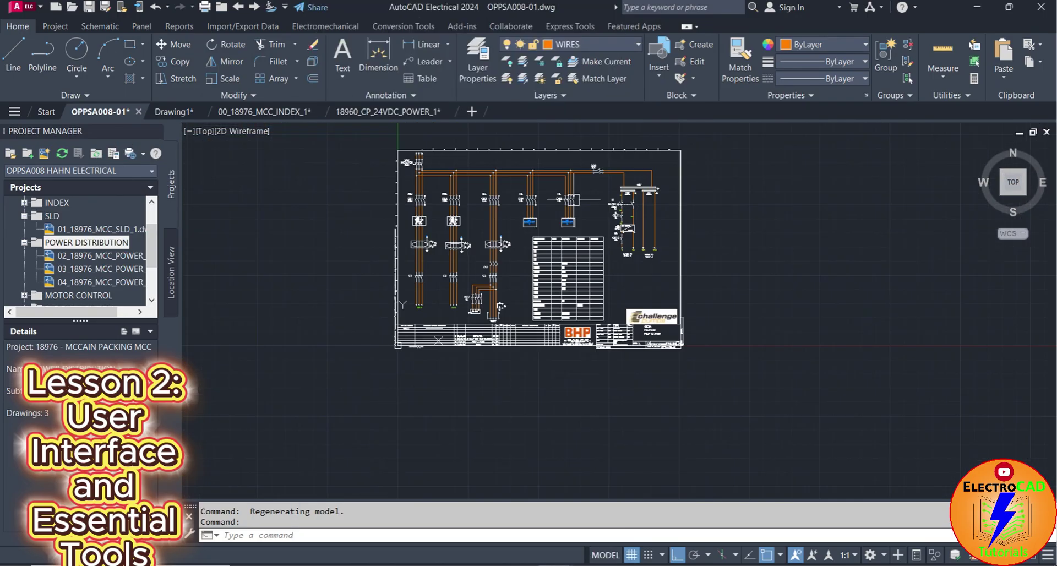
pyautogui.scroll(6, 415, 201)
pyautogui.scroll(-7, 413, 201)
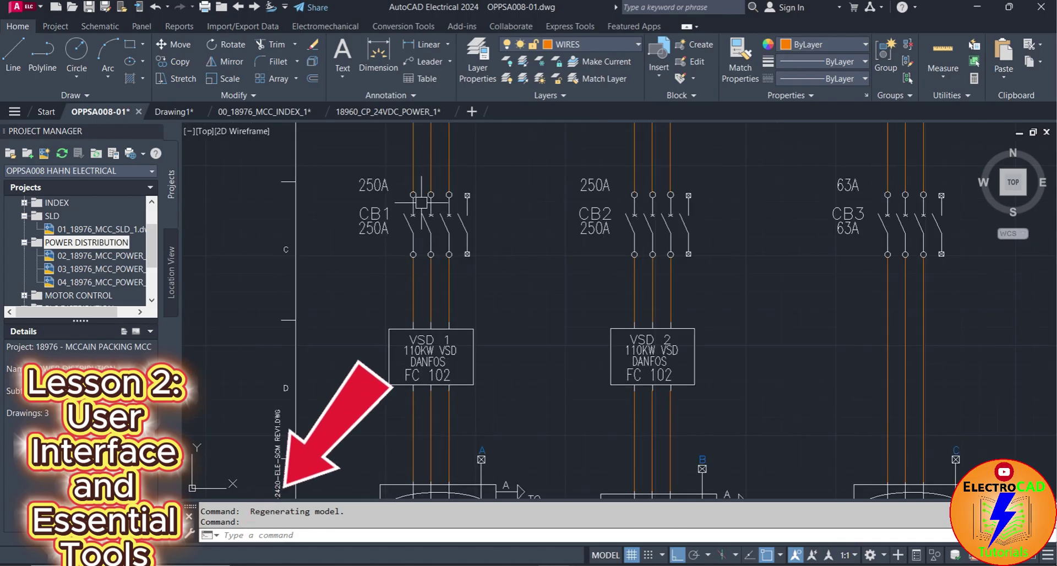
pyautogui.scroll(4, 1011, 165)
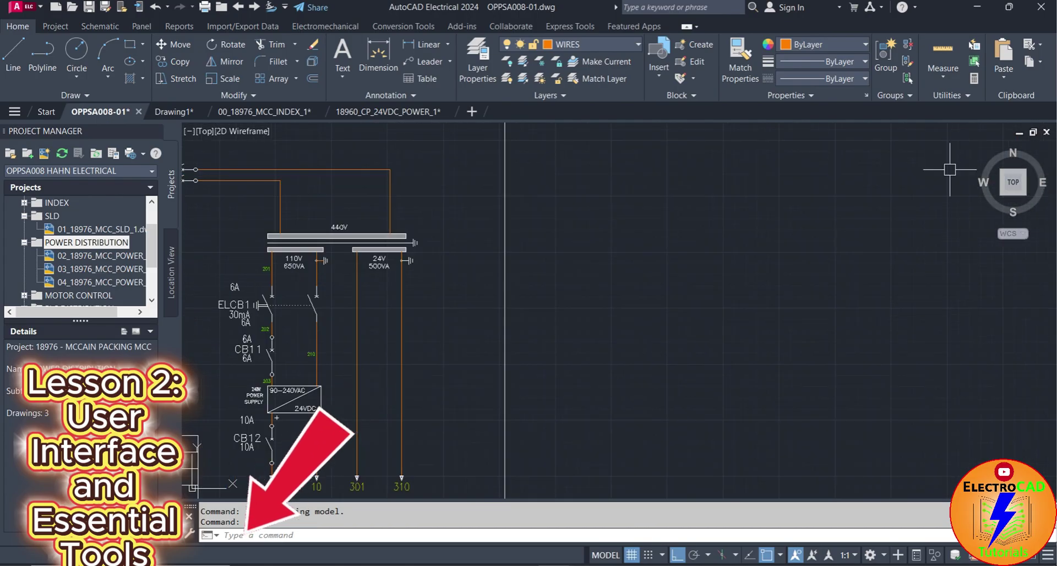
pyautogui.scroll(-5, 709, 204)
pyautogui.scroll(4, 596, 211)
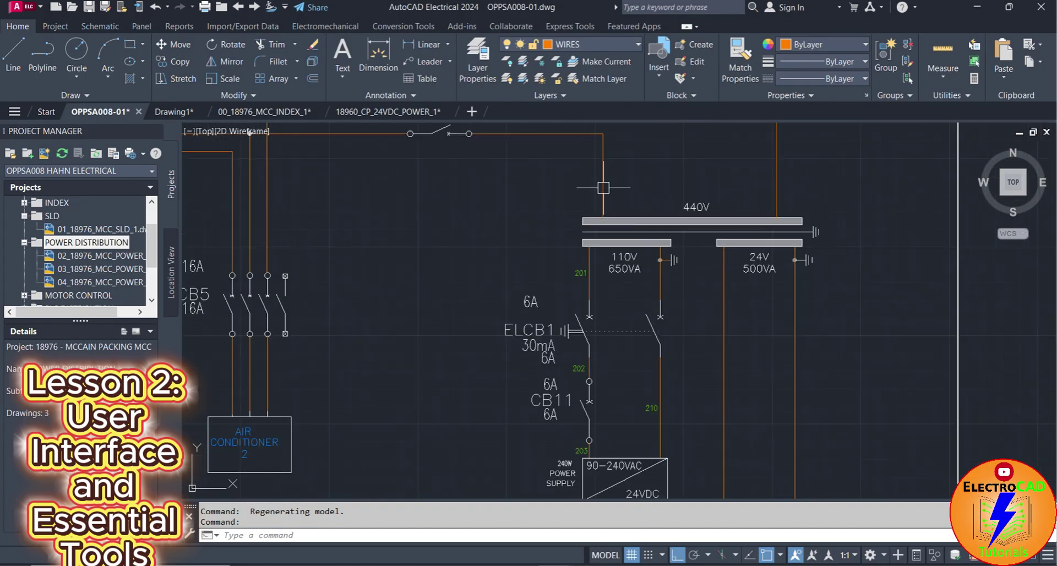
pyautogui.scroll(-4, 578, 198)
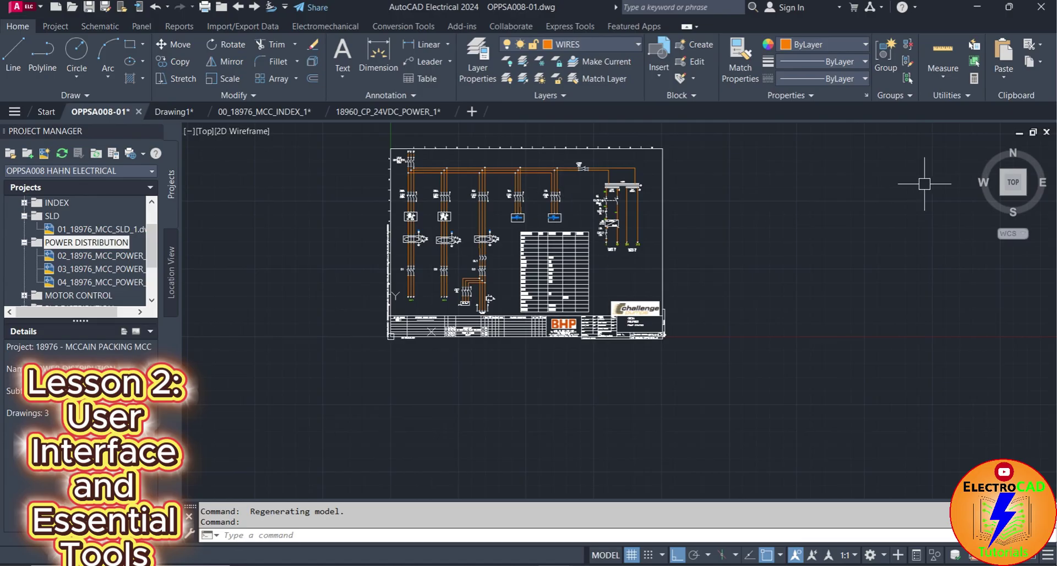
# - View the schematic rotated 180 degrees and from the Front, and return to the Top view
pyautogui.moveTo(1013, 182)
pyautogui.mouseDown()
pyautogui.moveTo(870, 219)
pyautogui.moveTo(717, 234)
pyautogui.moveTo(753, 261)
pyautogui.moveTo(860, 164)
pyautogui.moveTo(613, 189)
pyautogui.moveTo(793, 136)
pyautogui.moveTo(661, 165)
pyautogui.moveTo(977, 205)
pyautogui.mouseUp()
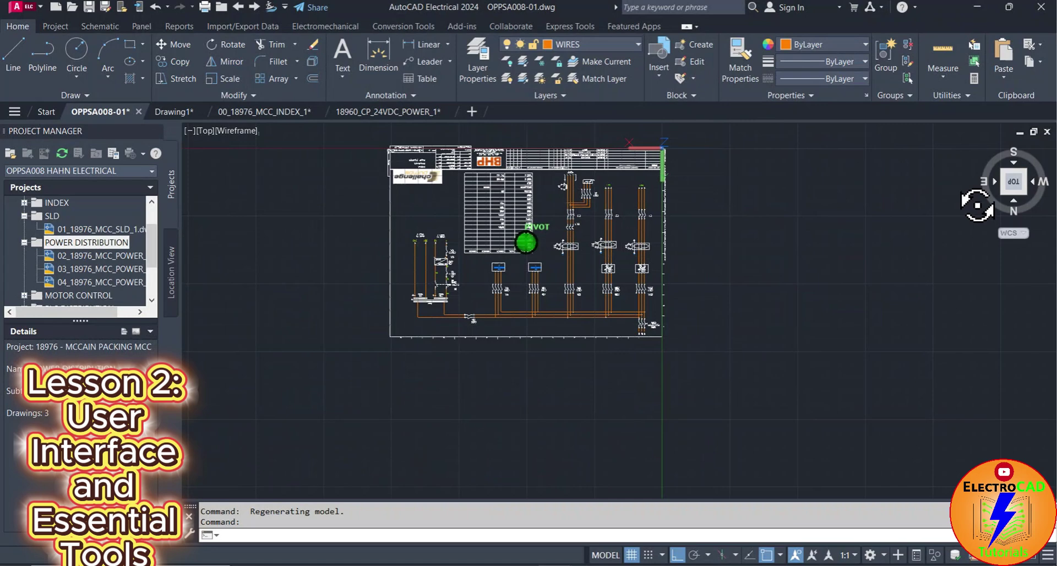
pyautogui.click(1012, 164)
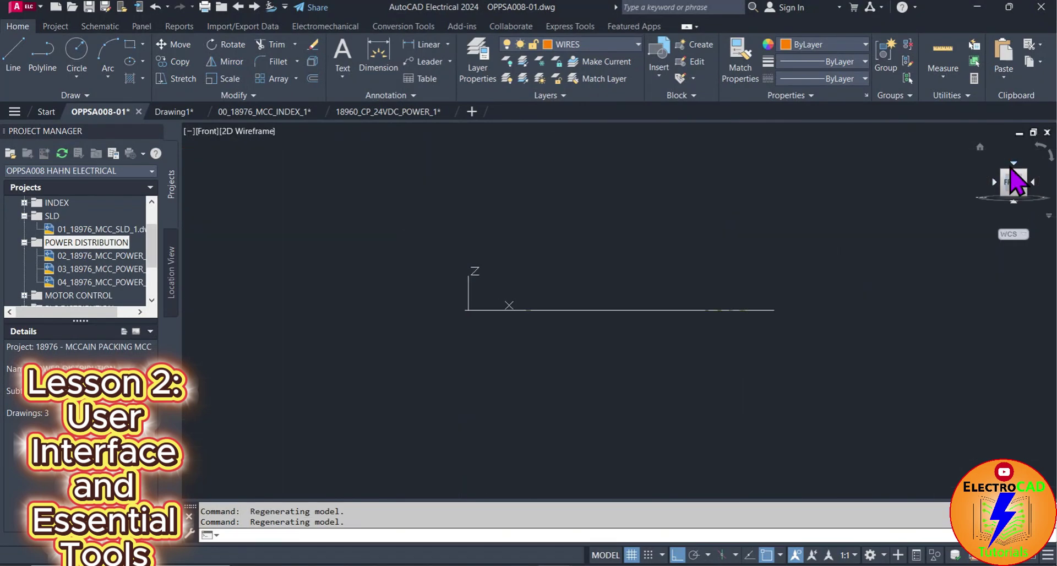
pyautogui.click(1013, 164)
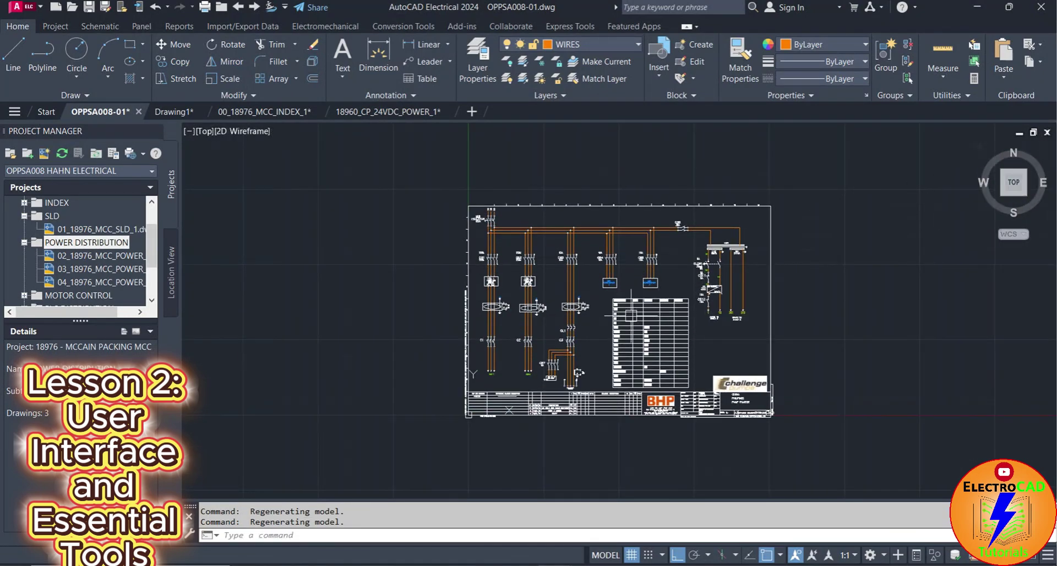
pyautogui.scroll(6, 631, 316)
pyautogui.scroll(-6, 587, 268)
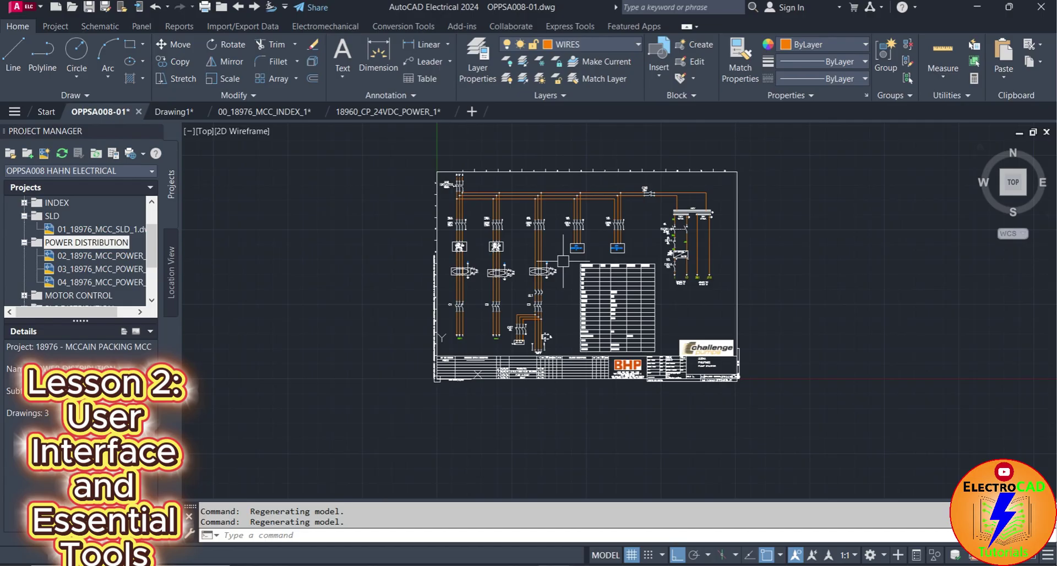
pyautogui.scroll(3, 562, 261)
pyautogui.scroll(-5, 572, 261)
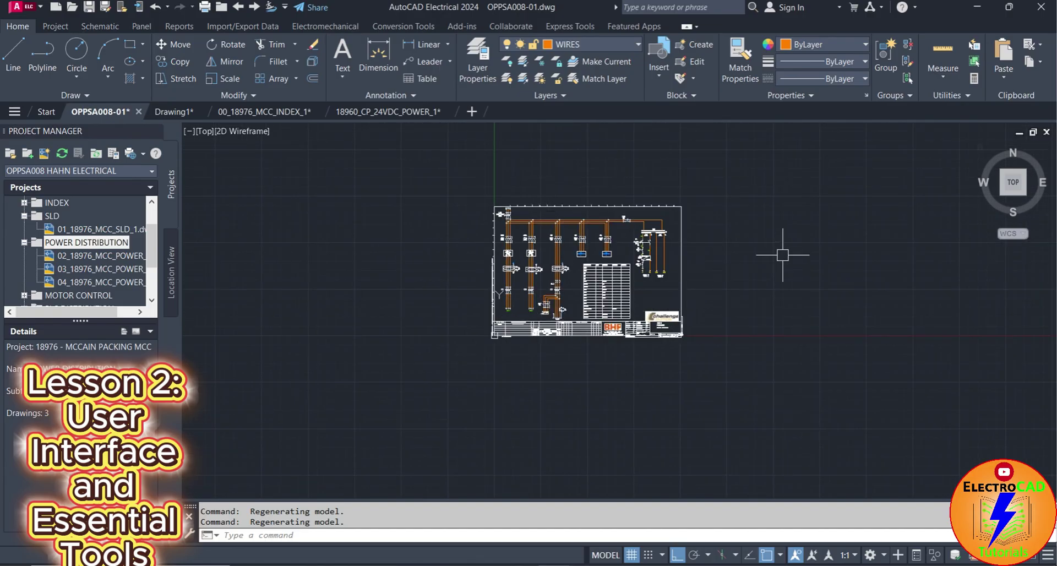
pyautogui.scroll(4, 754, 255)
pyautogui.write('L')
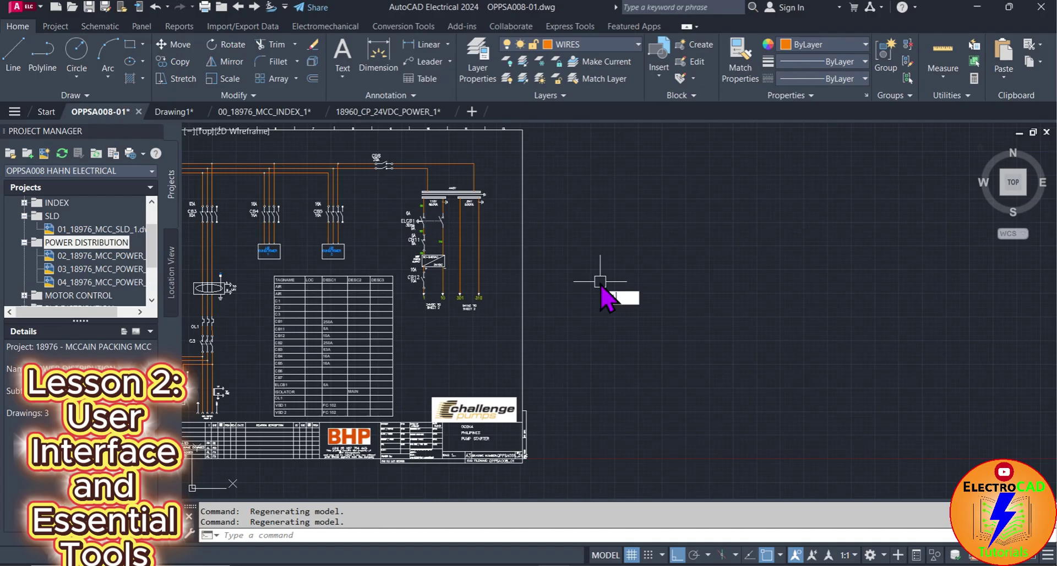
pyautogui.press('Return')
pyautogui.click(555, 196)
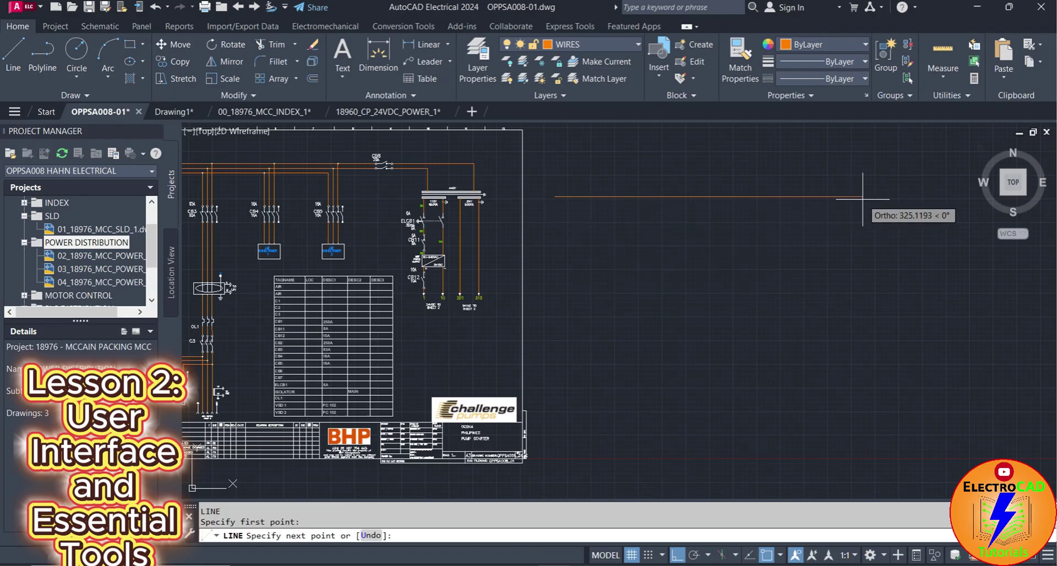
pyautogui.press('Return')
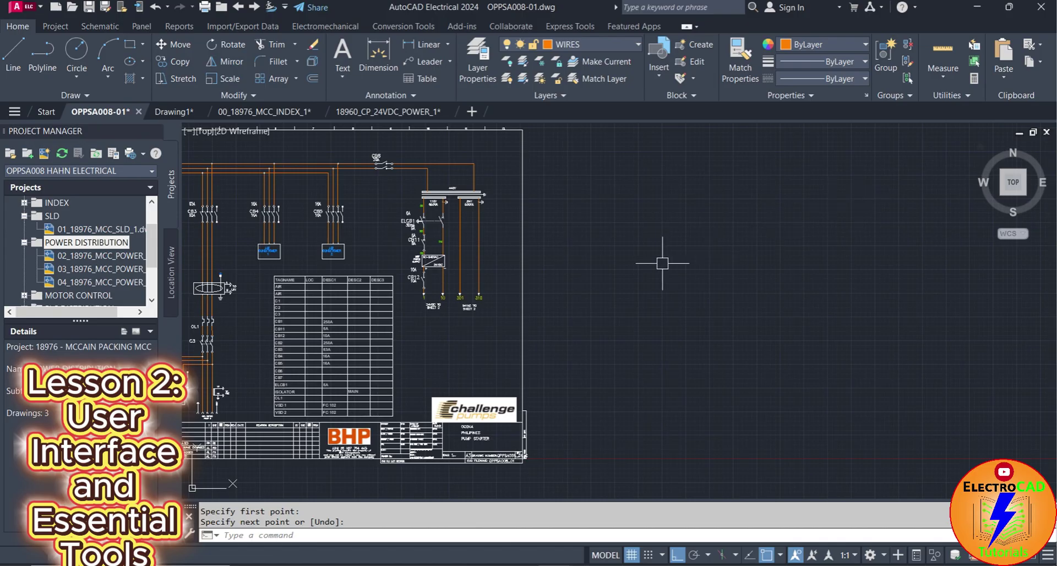
# - Draw three connected orthogonal line segments in the empty area beside the title frame: rightward, downward, and back leftward
pyautogui.write('l')
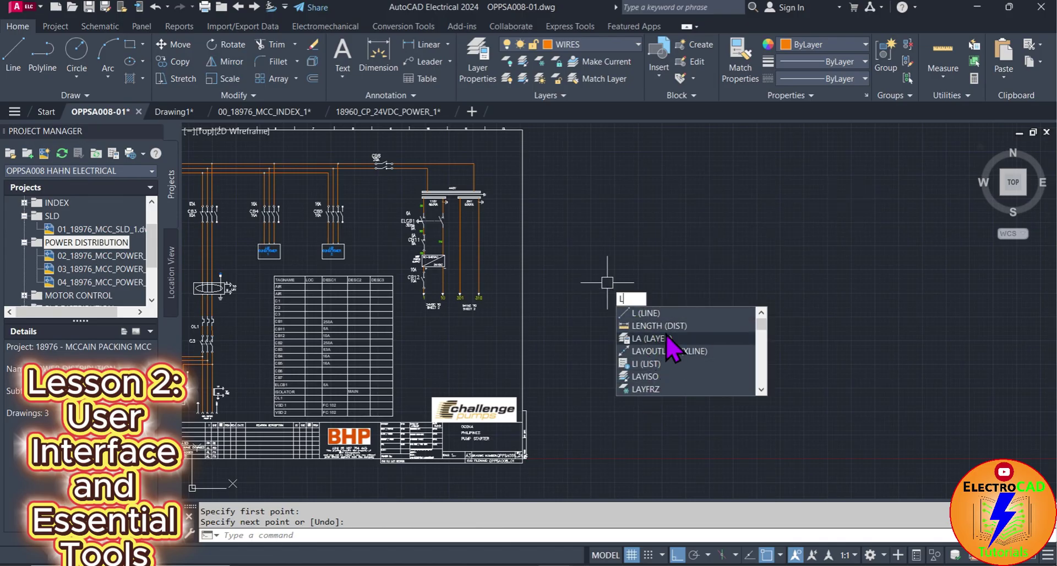
pyautogui.press('Return')
pyautogui.click(592, 273)
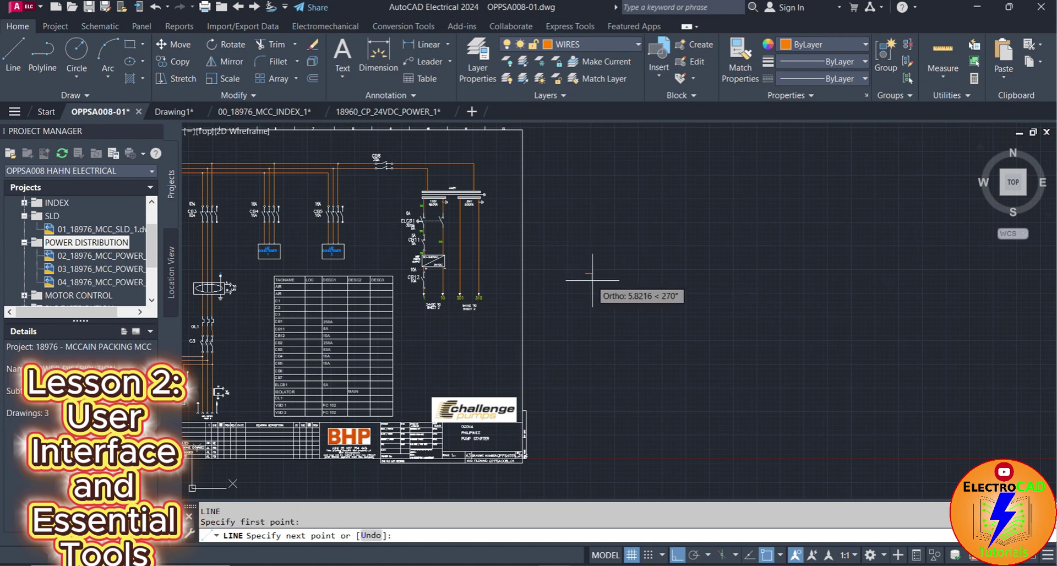
pyautogui.click(833, 273)
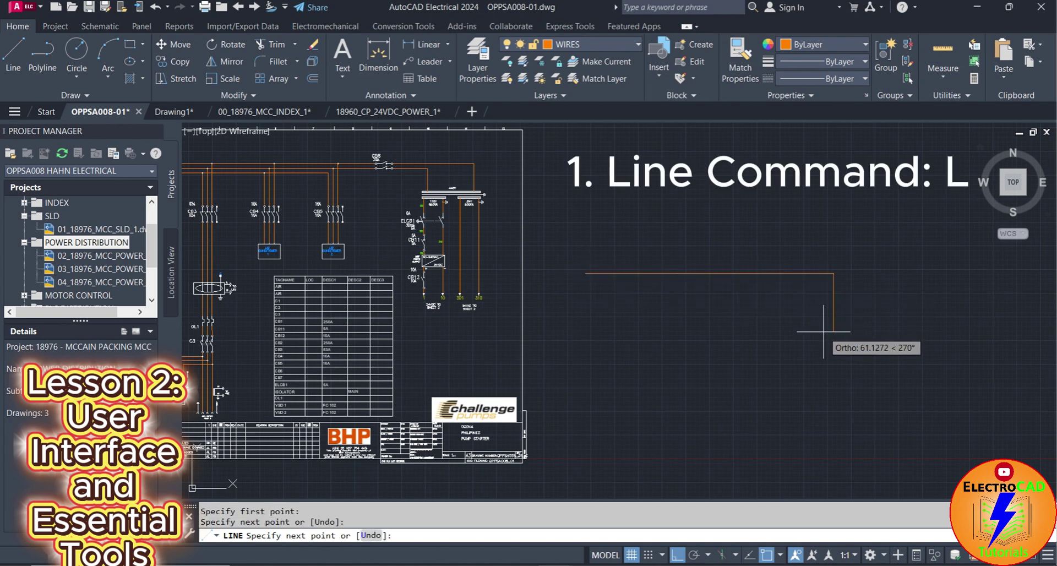
pyautogui.click(829, 381)
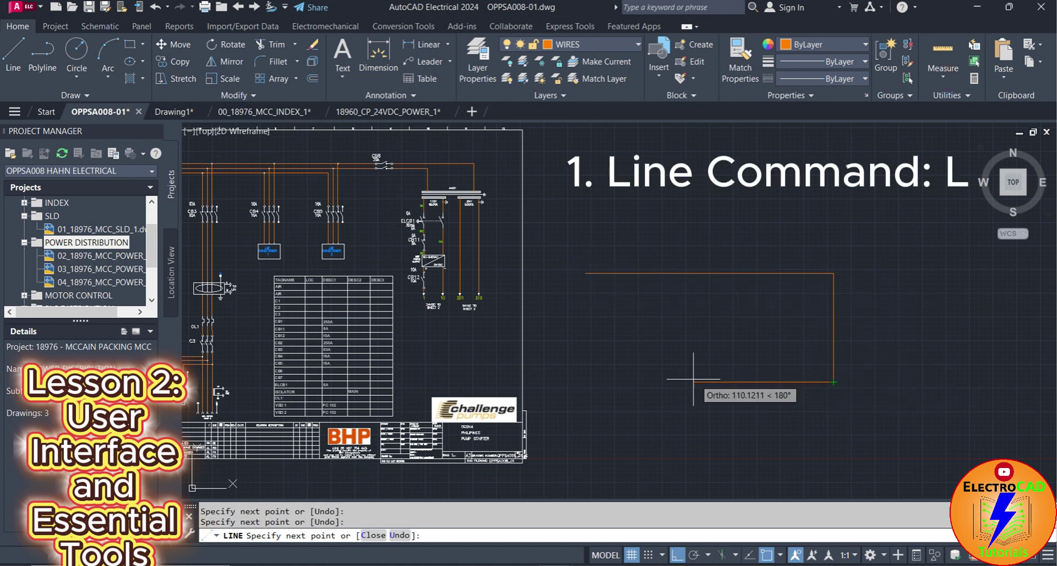
pyautogui.click(633, 381)
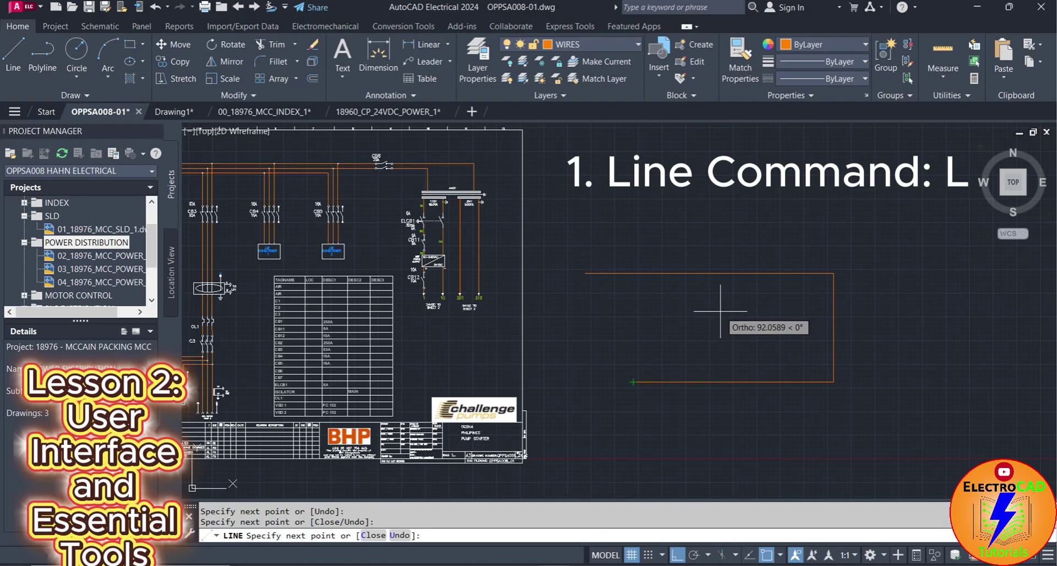
# - Continue the line with a diagonal segment with Ortho off, and with Ortho on add segments rightward, downward and leftward
pyautogui.press('F8')
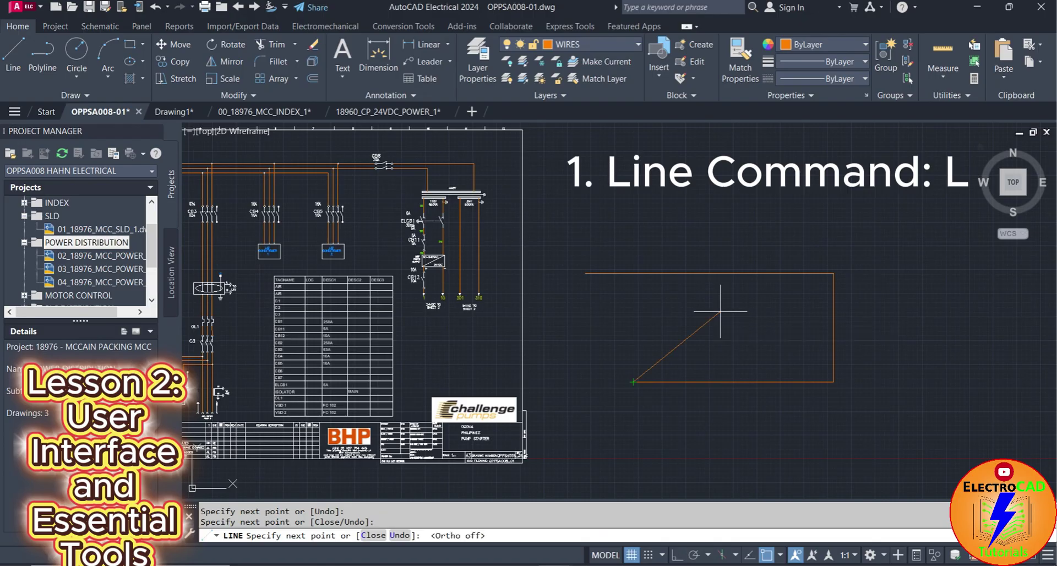
pyautogui.click(720, 312)
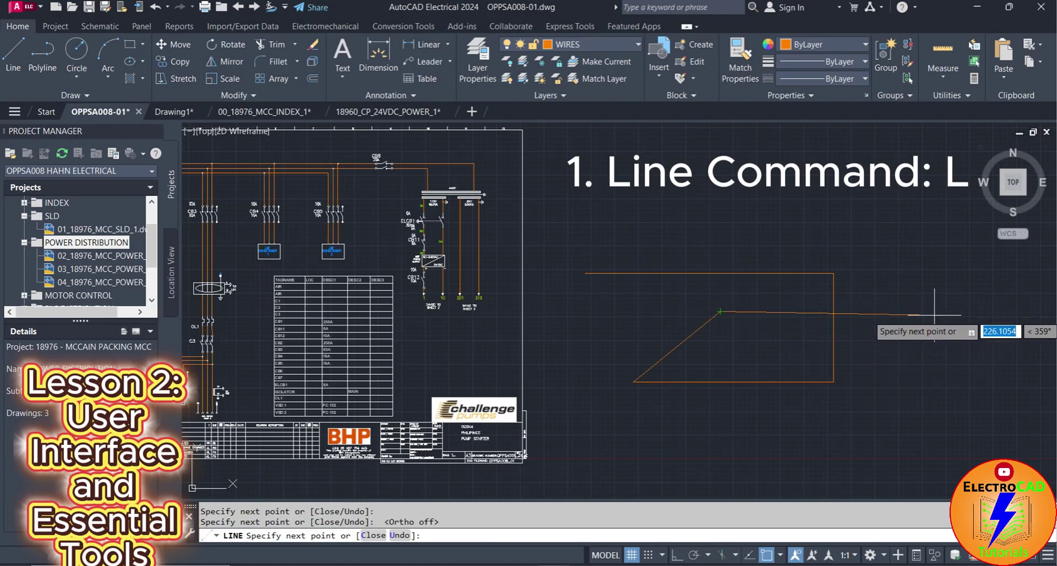
pyautogui.press('F8')
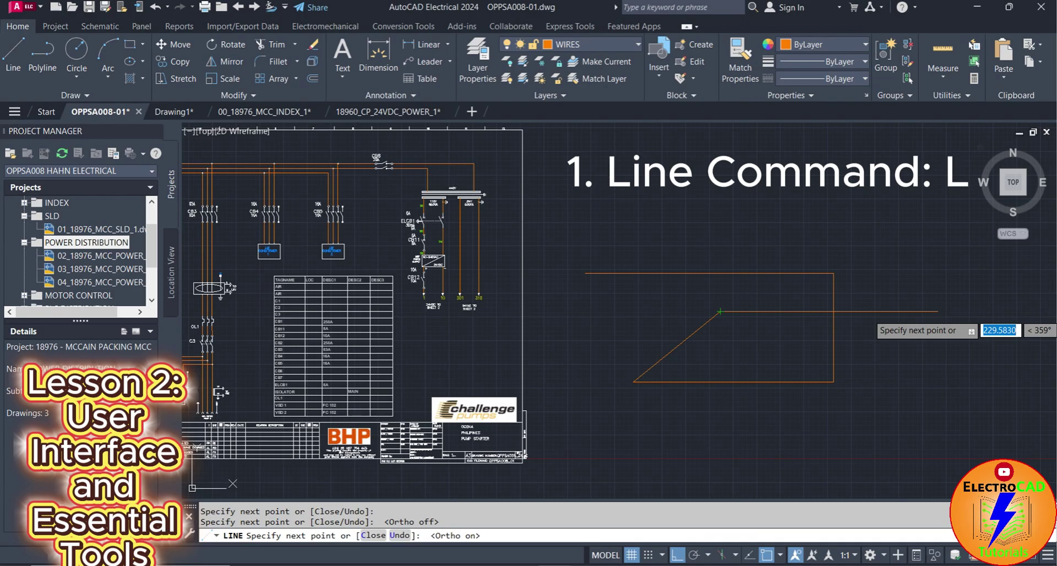
pyautogui.click(911, 311)
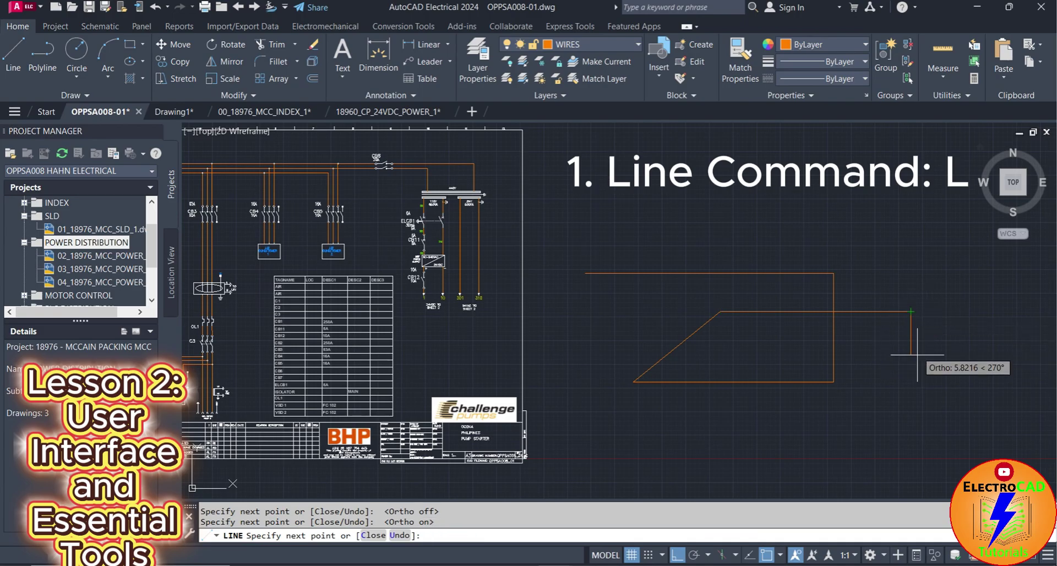
pyautogui.click(911, 433)
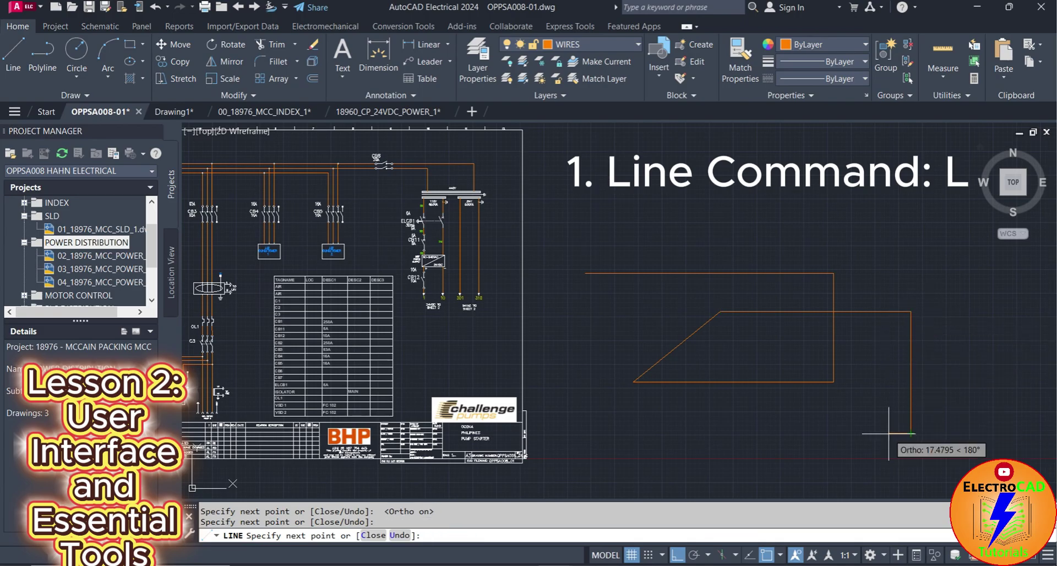
pyautogui.click(760, 436)
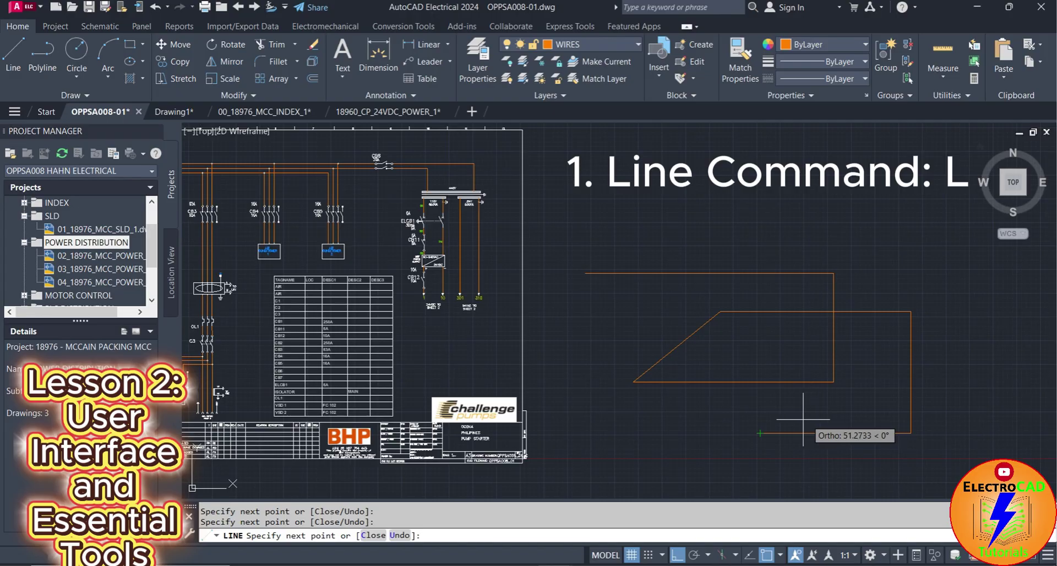
pyautogui.press('Return')
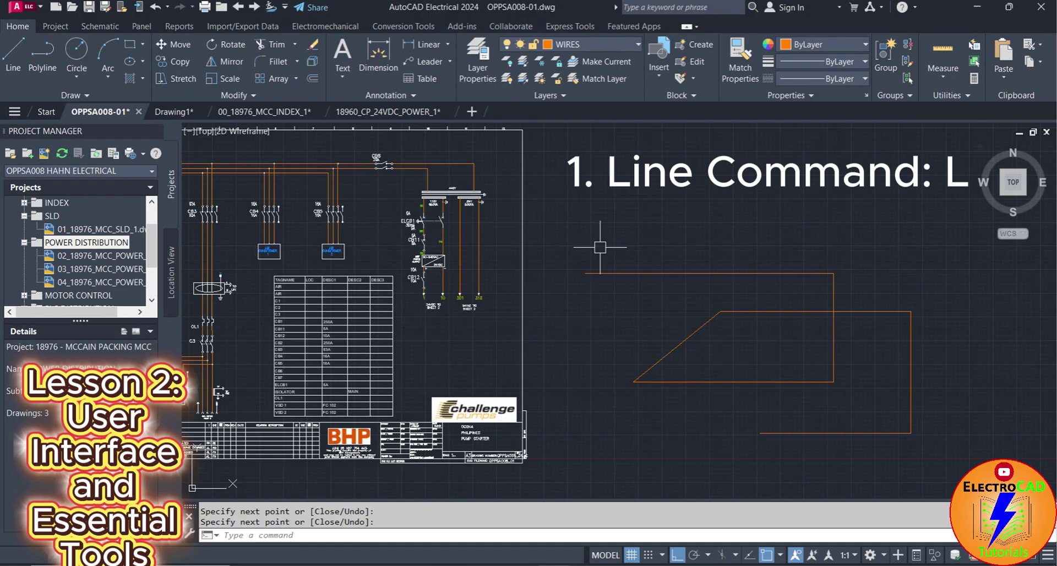
# - Erase all the line segments drawn beside the title frame
pyautogui.click(571, 231)
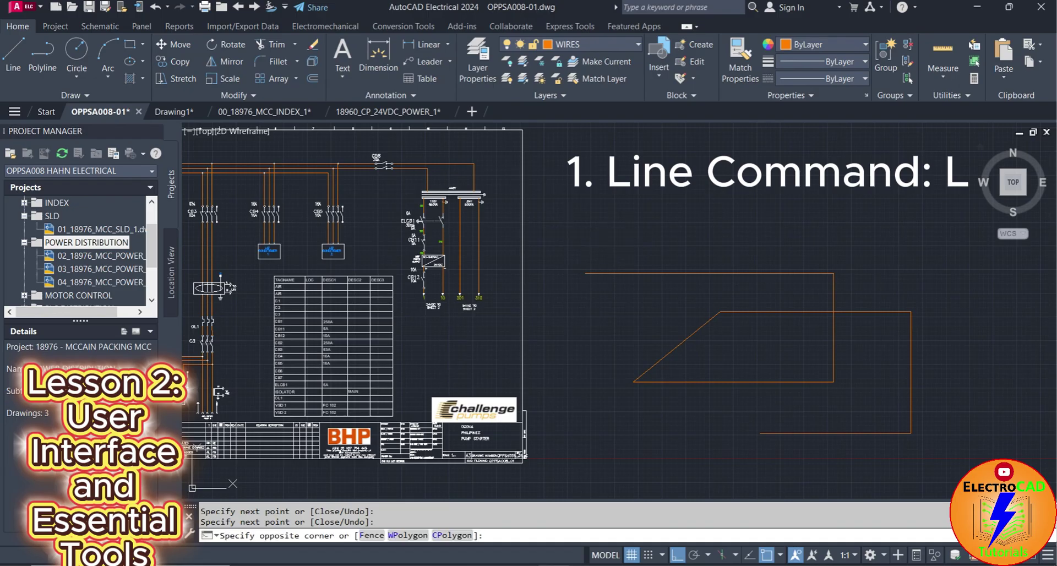
pyautogui.click(958, 458)
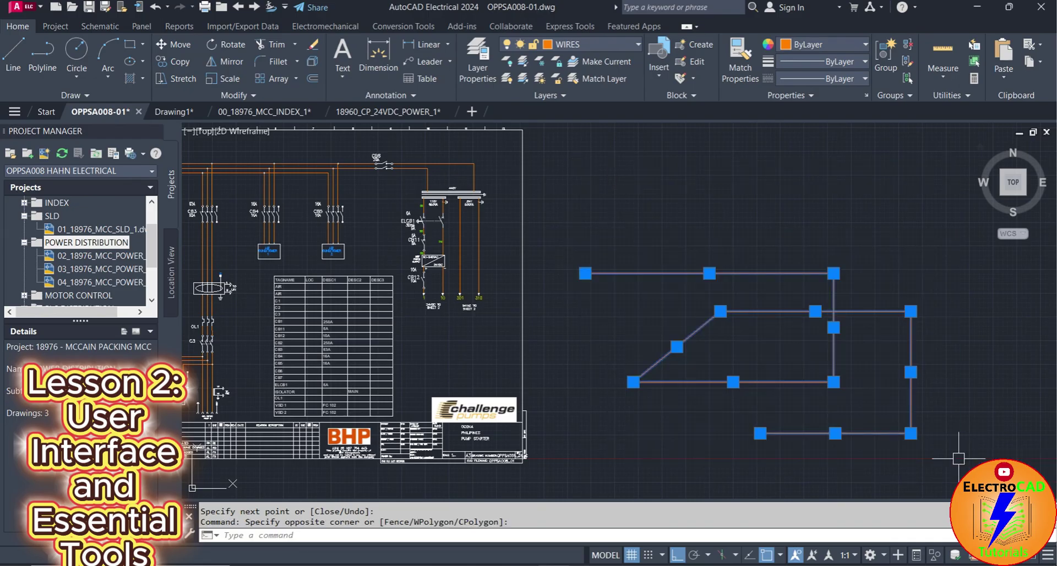
pyautogui.write('e')
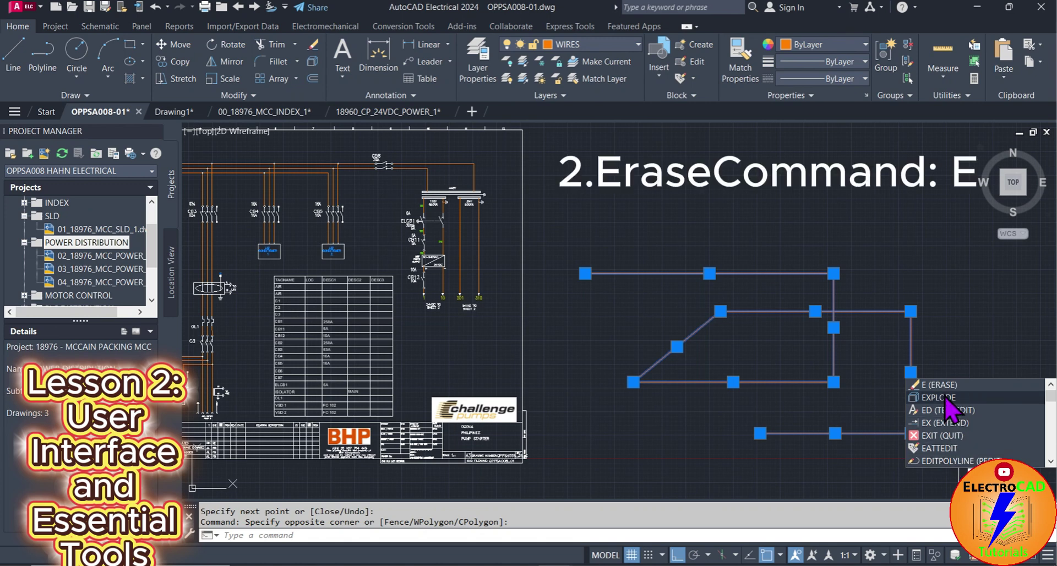
pyautogui.press('Return')
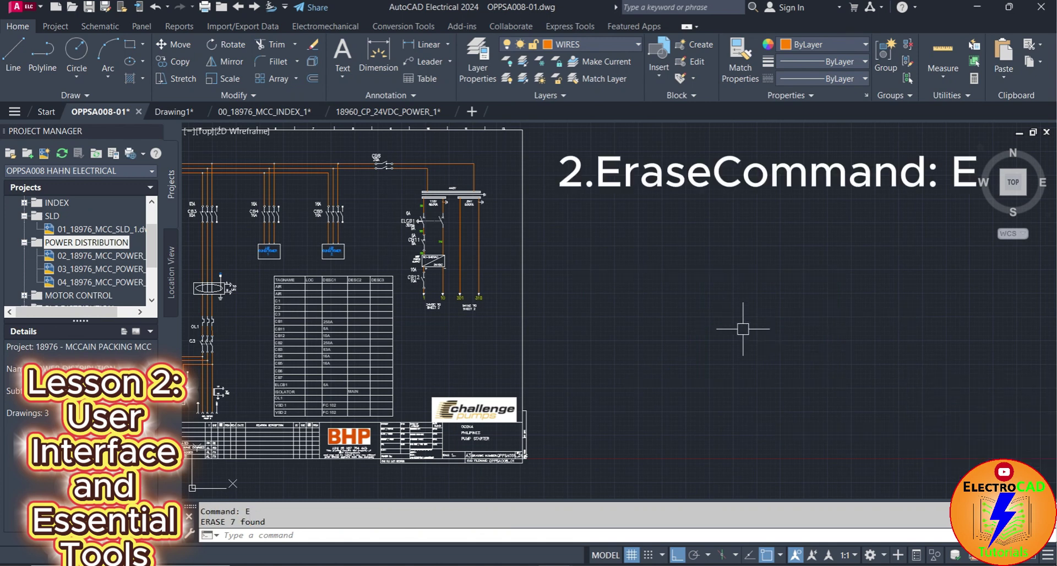
# - Move the ELCB1 breaker from the 110V circuit horizontally into the empty area outside the title frame
pyautogui.scroll(-2, 746, 327)
pyautogui.scroll(3, 748, 326)
pyautogui.scroll(-1, 594, 346)
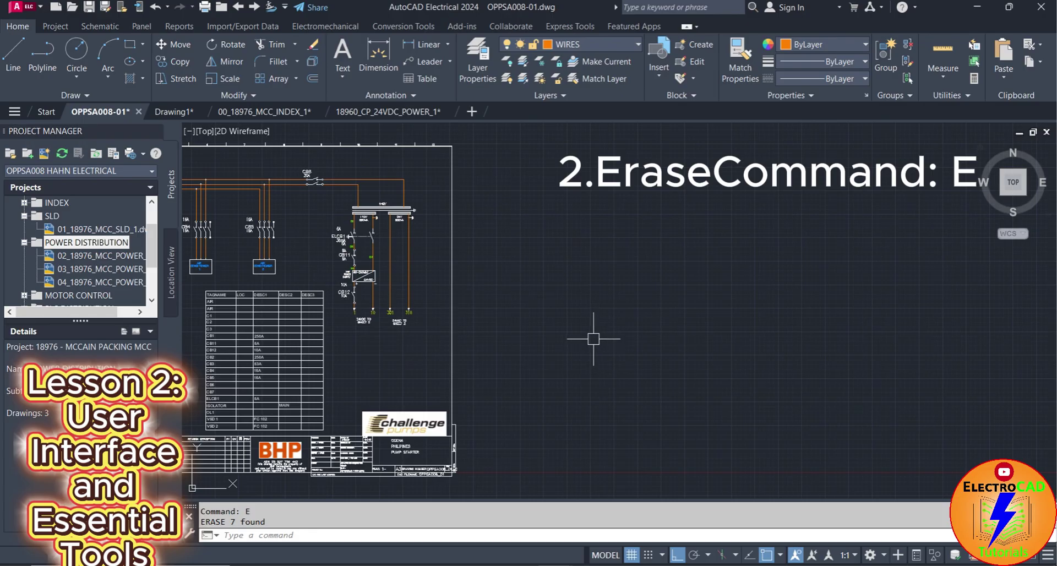
pyautogui.scroll(3, 556, 325)
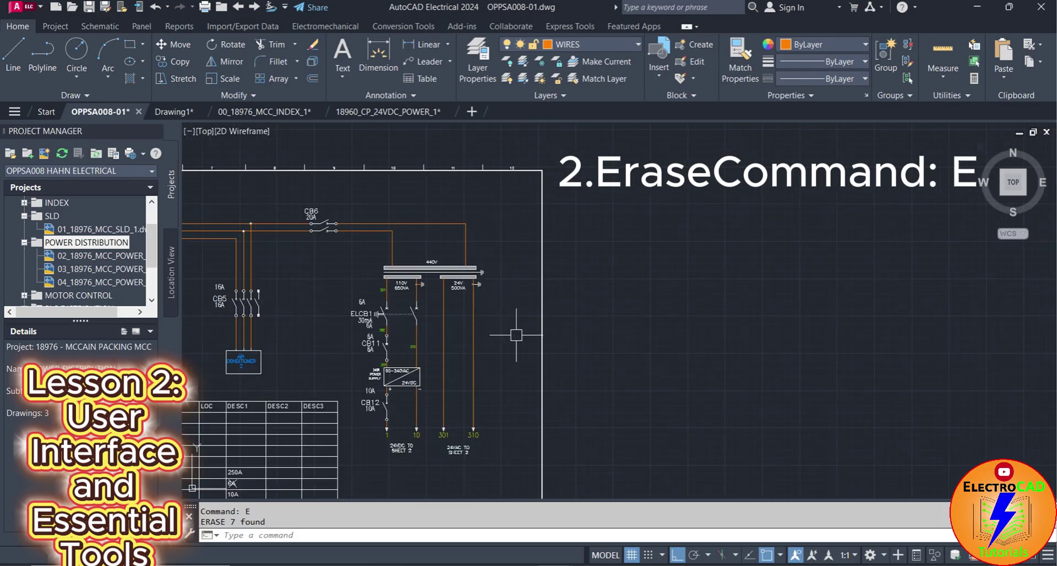
pyautogui.write('m')
pyautogui.press('Return')
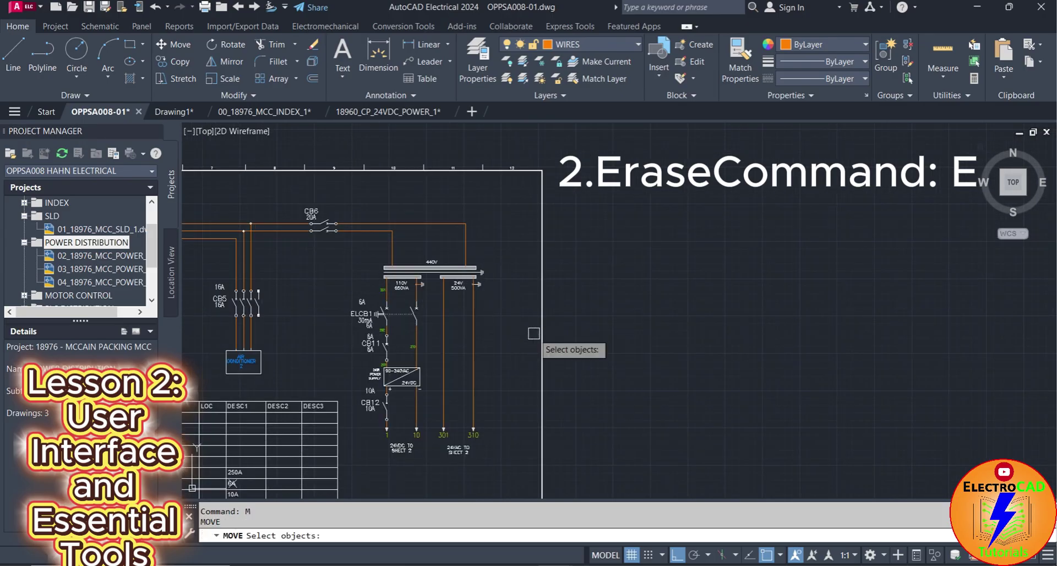
pyautogui.scroll(4, 381, 314)
pyautogui.click(382, 314)
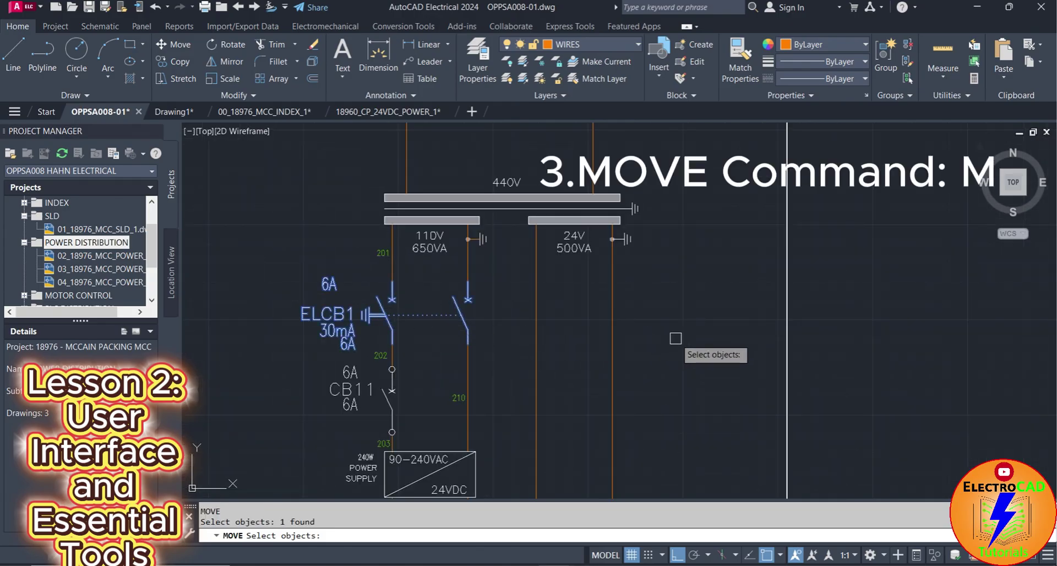
pyautogui.press('Return')
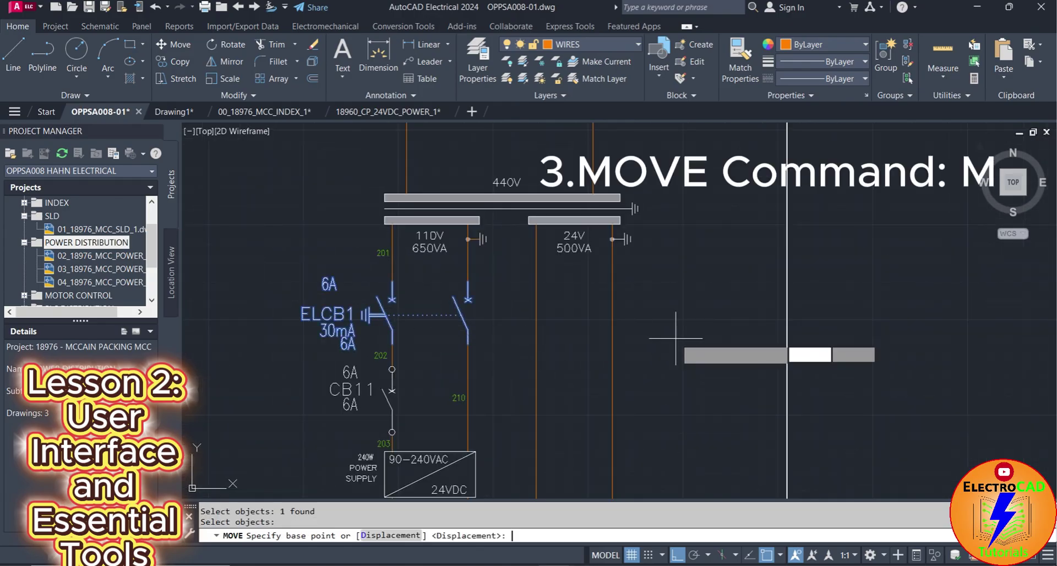
pyautogui.click(390, 314)
pyautogui.scroll(-5, 389, 315)
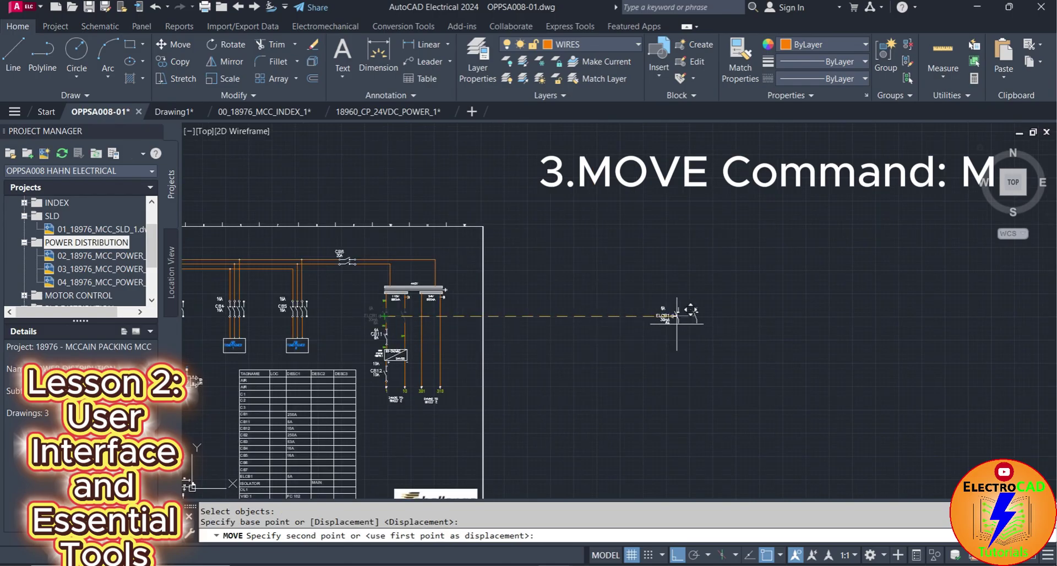
pyautogui.click(649, 316)
pyautogui.scroll(5, 658, 325)
pyautogui.scroll(-5, 661, 328)
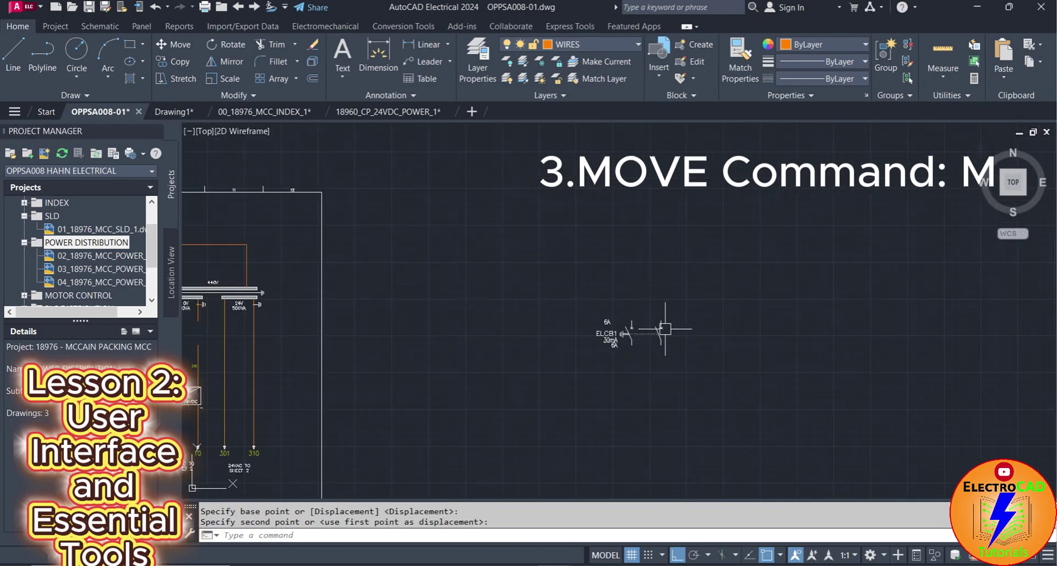
pyautogui.scroll(5, 686, 328)
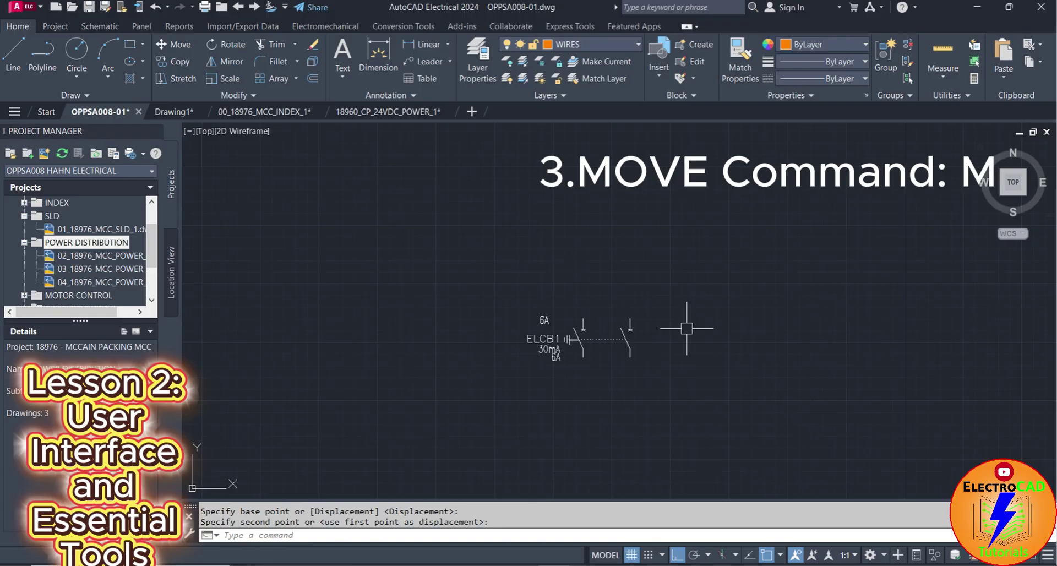
# - Move ELCB1 farther rightward in the empty area, using the upper end of its right pole as base point
pyautogui.write('M')
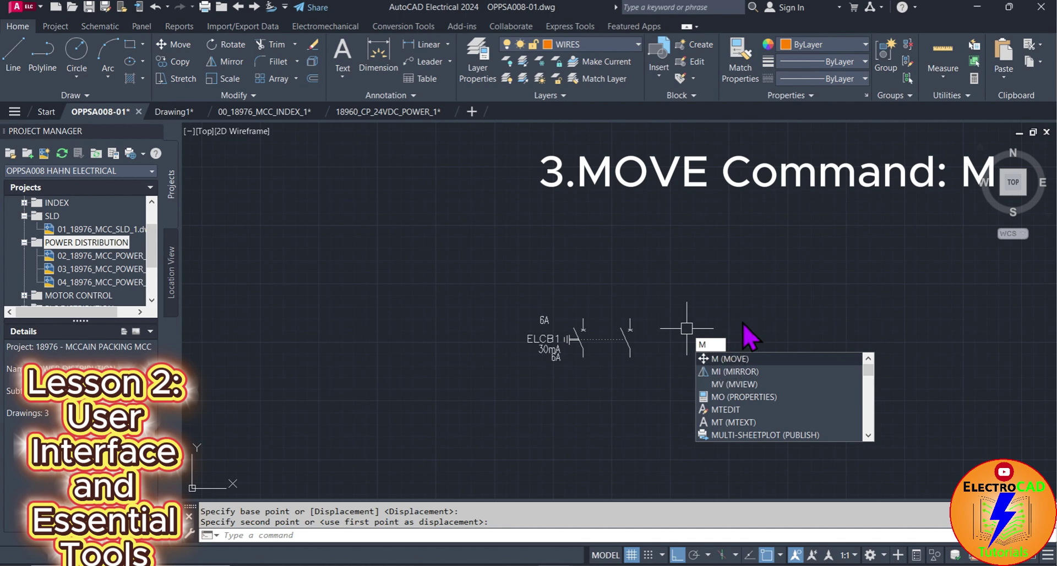
pyautogui.press('Return')
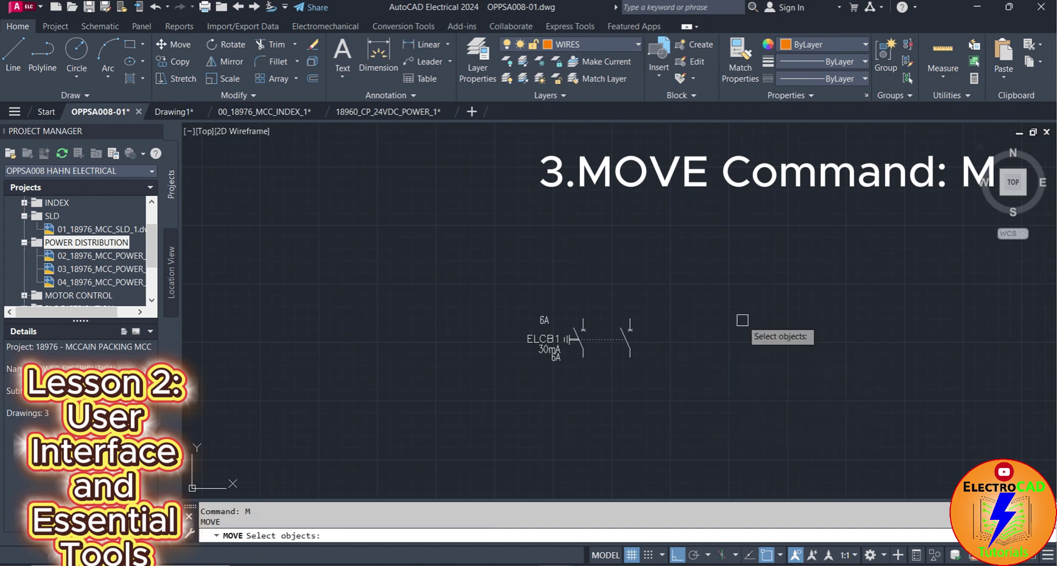
pyautogui.click(628, 319)
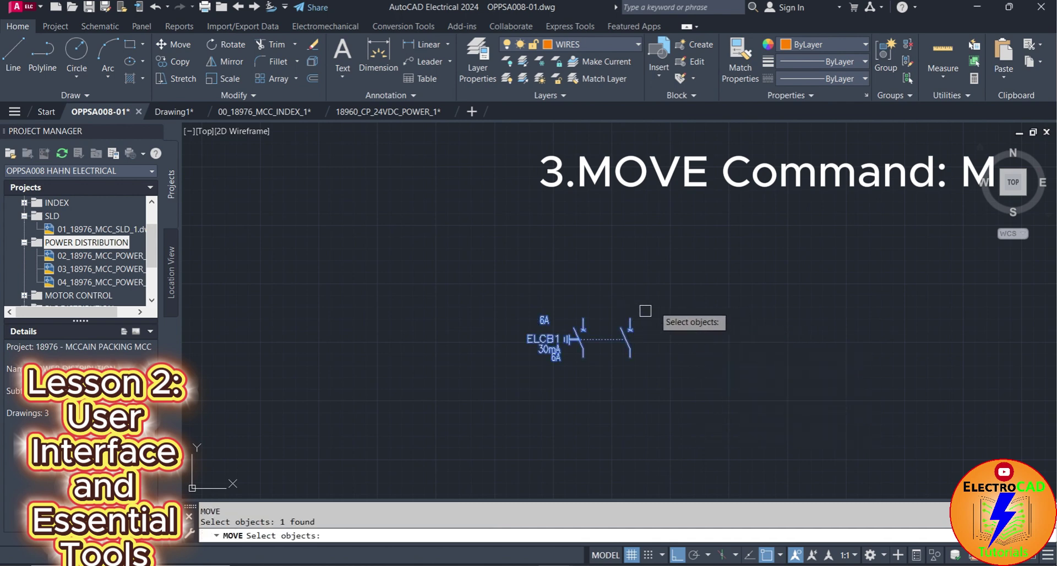
pyautogui.press('Return')
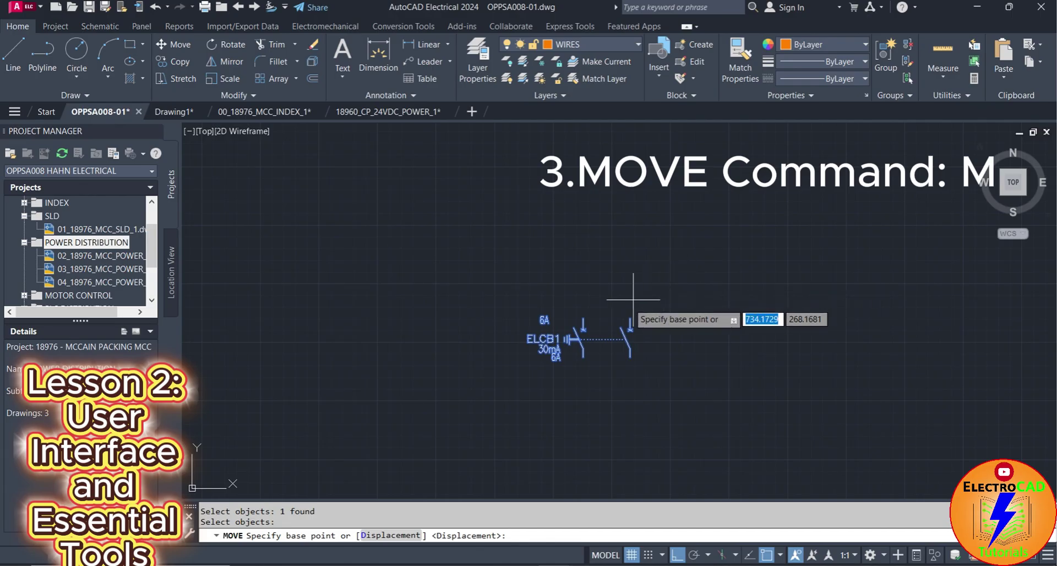
pyautogui.click(630, 319)
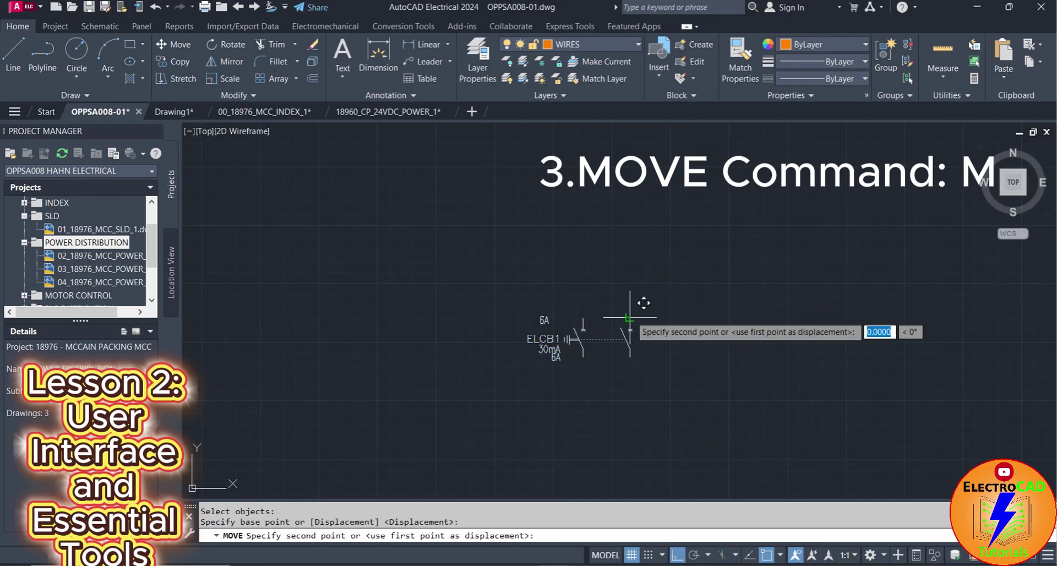
pyautogui.click(893, 205)
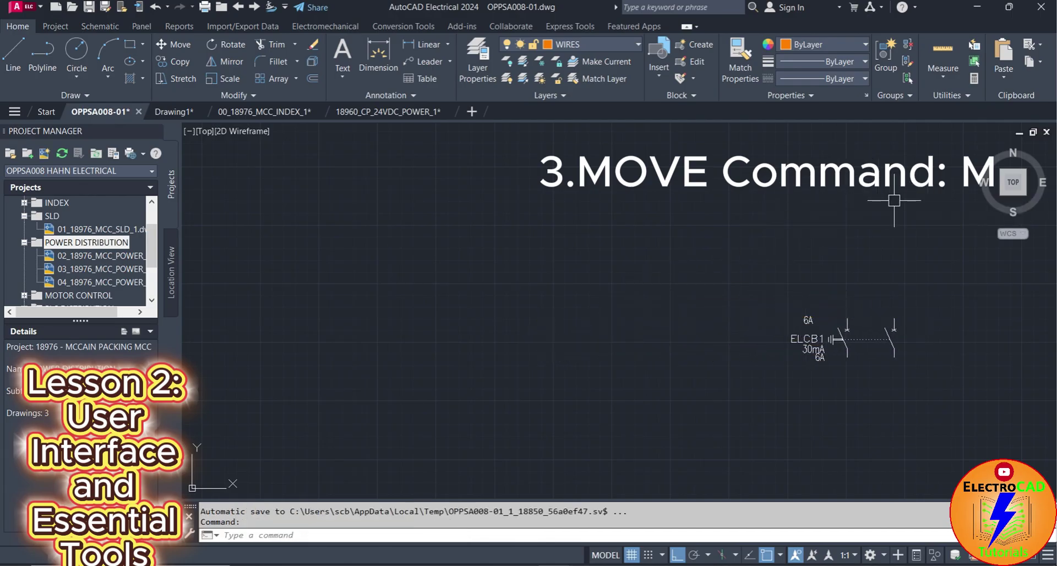
# - Move ELCB1 back into the gap in the 110V circuit wires, based on the upper end of its right pole
pyautogui.click(845, 349)
pyautogui.write('M')
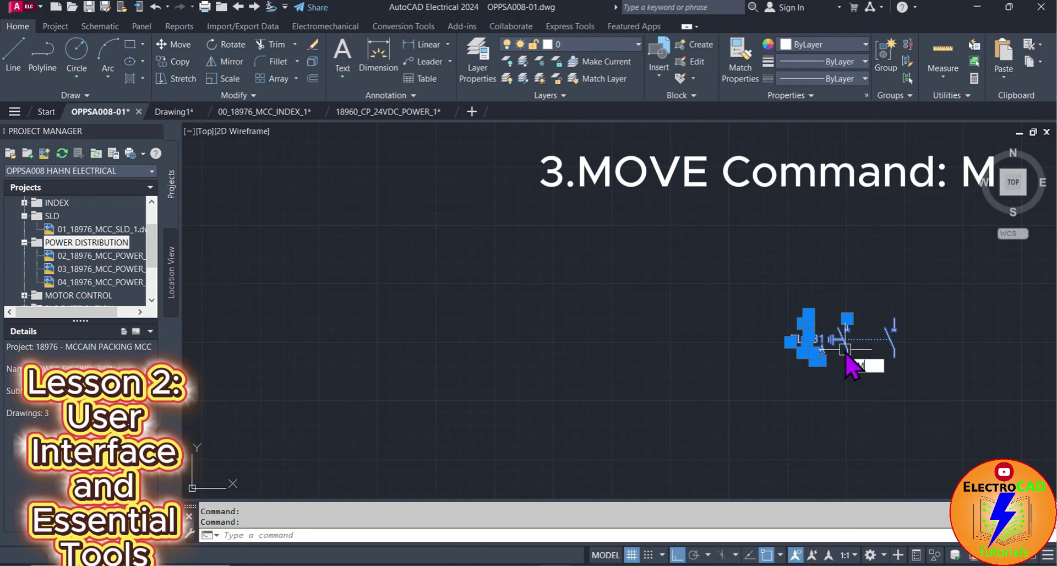
pyautogui.press('Return')
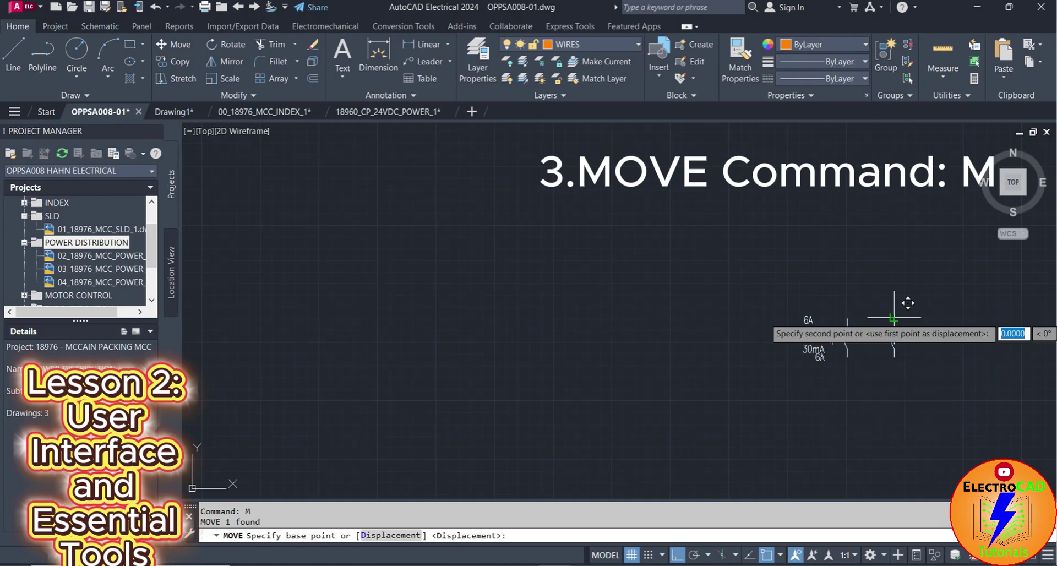
pyautogui.click(894, 318)
pyautogui.scroll(-5, 894, 318)
pyautogui.scroll(3, 810, 307)
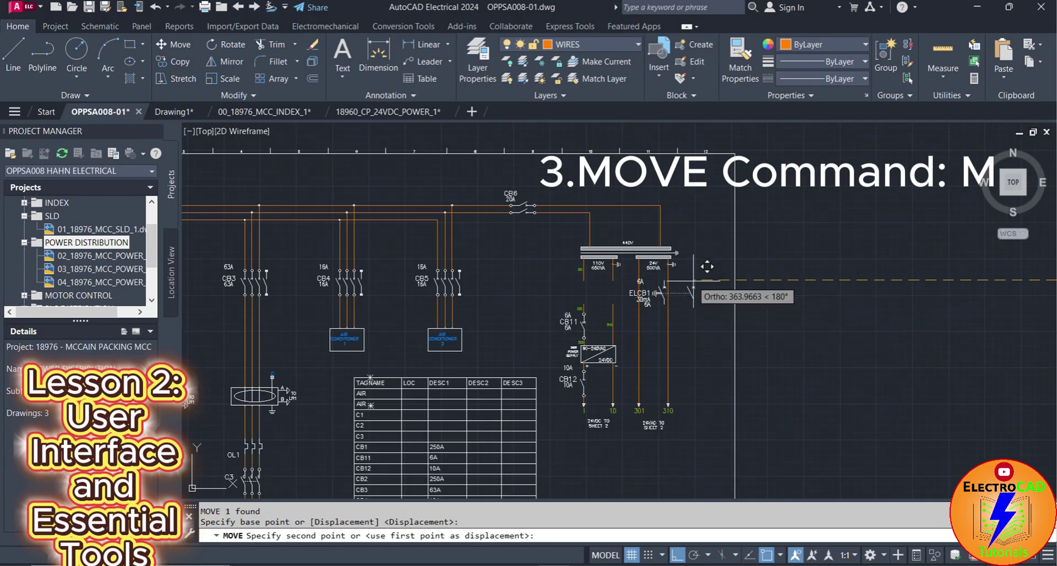
pyautogui.scroll(5, 630, 273)
pyautogui.click(563, 297)
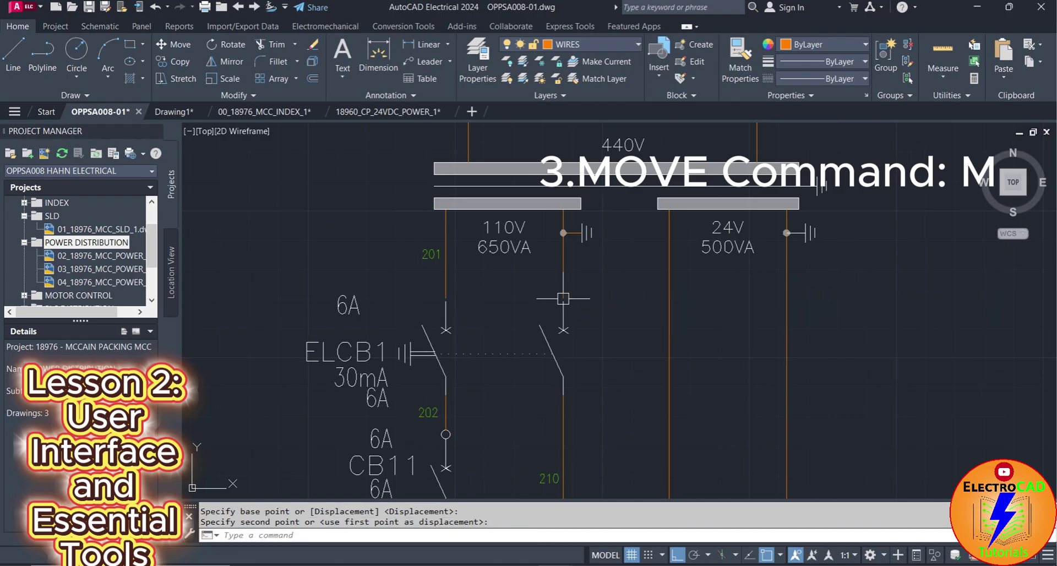
# - Move ELCB1 upward so the upper endpoint of its right pole meets the end of the wire above it
pyautogui.scroll(5, 556, 307)
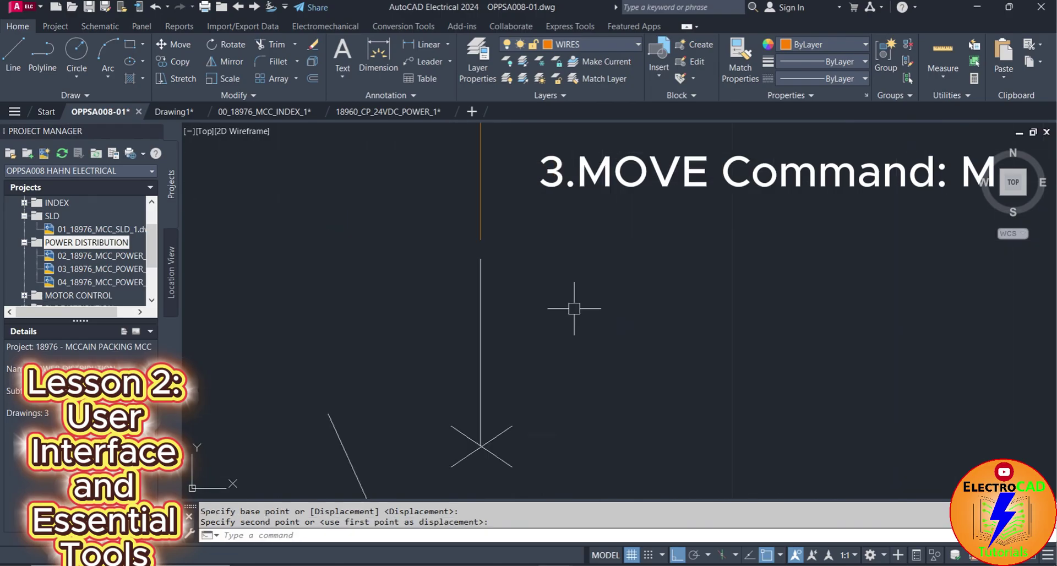
pyautogui.click(480, 290)
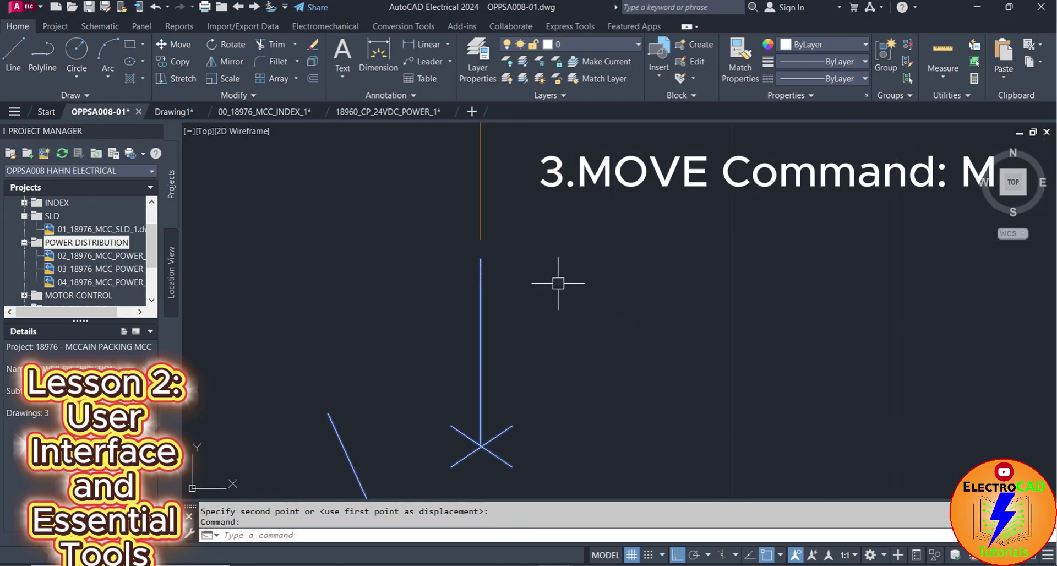
pyautogui.write('m')
pyautogui.press('Return')
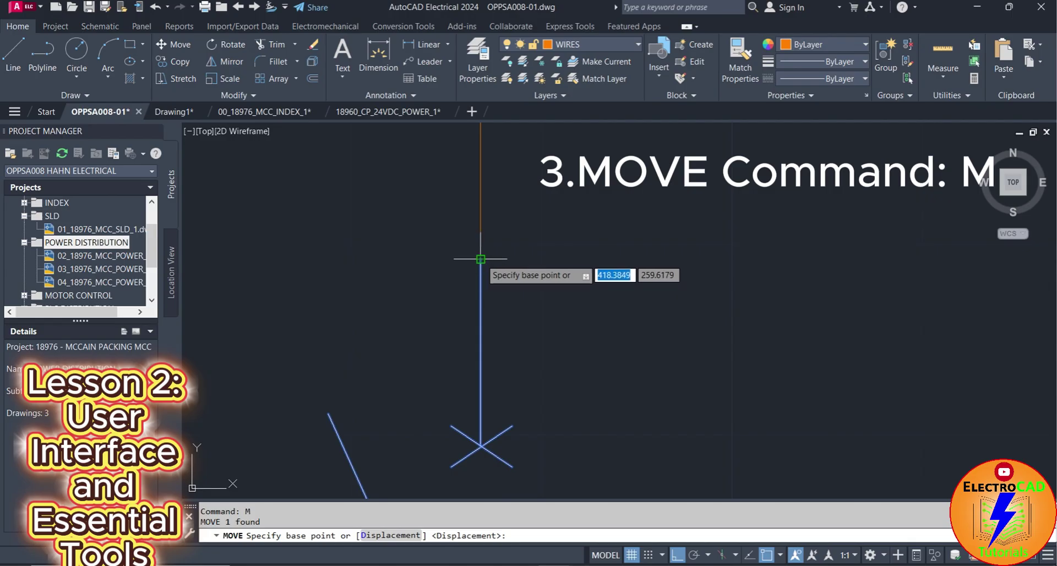
pyautogui.click(480, 259)
pyautogui.click(504, 234)
pyautogui.scroll(-3, 528, 251)
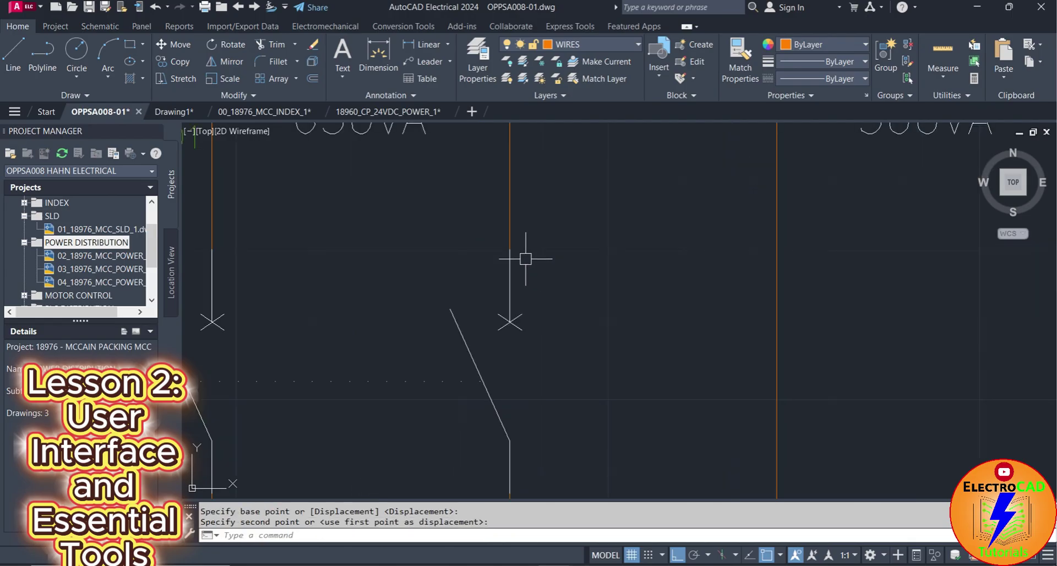
# - Copy ELCB1 horizontally to three spots outside the title frame, the first about 133 and the last about 275 units away
pyautogui.scroll(-3, 525, 259)
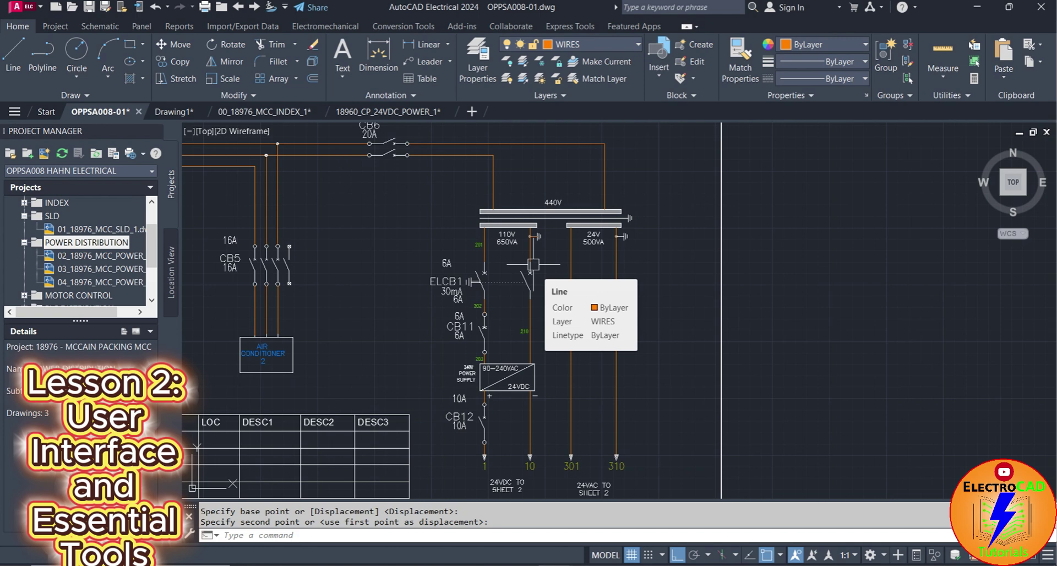
pyautogui.scroll(4, 534, 272)
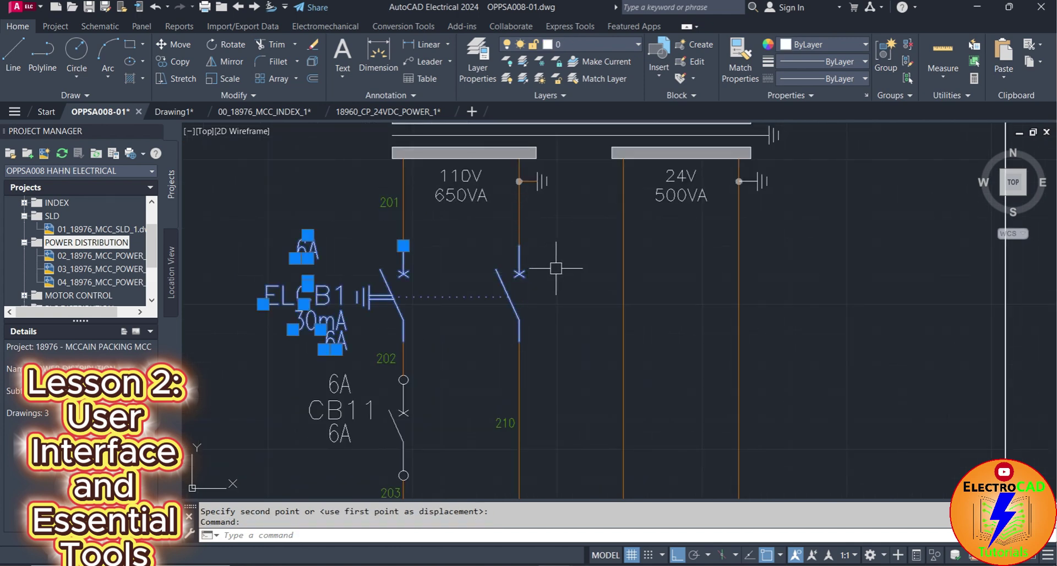
pyautogui.write('c')
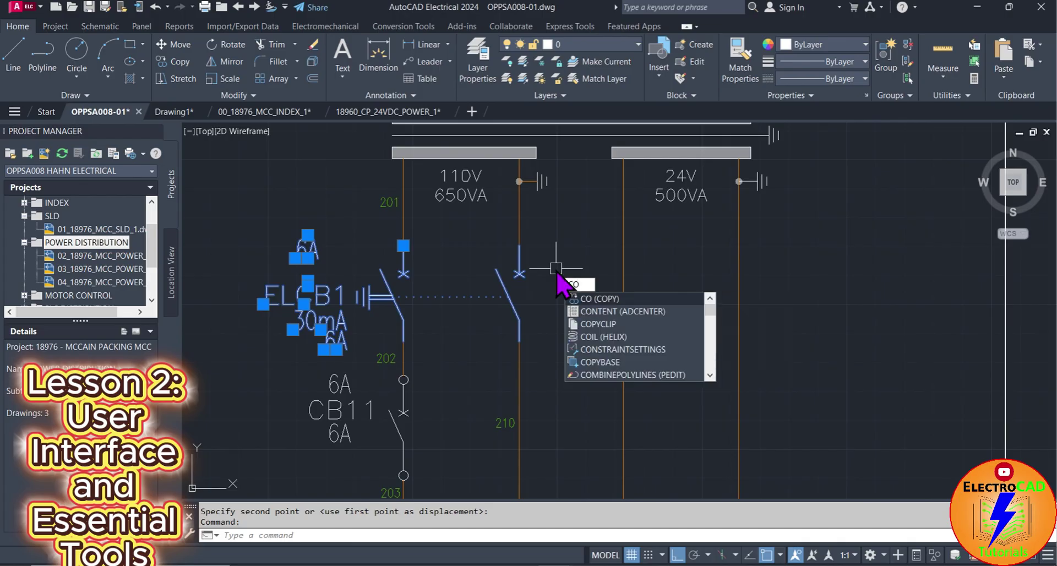
pyautogui.click(617, 300)
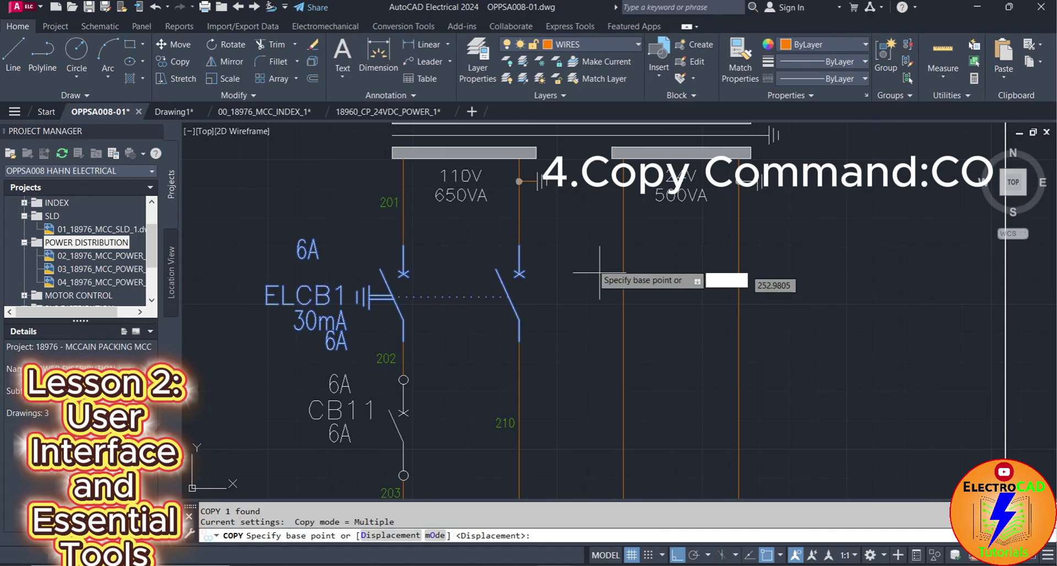
pyautogui.click(519, 273)
pyautogui.scroll(-2, 475, 256)
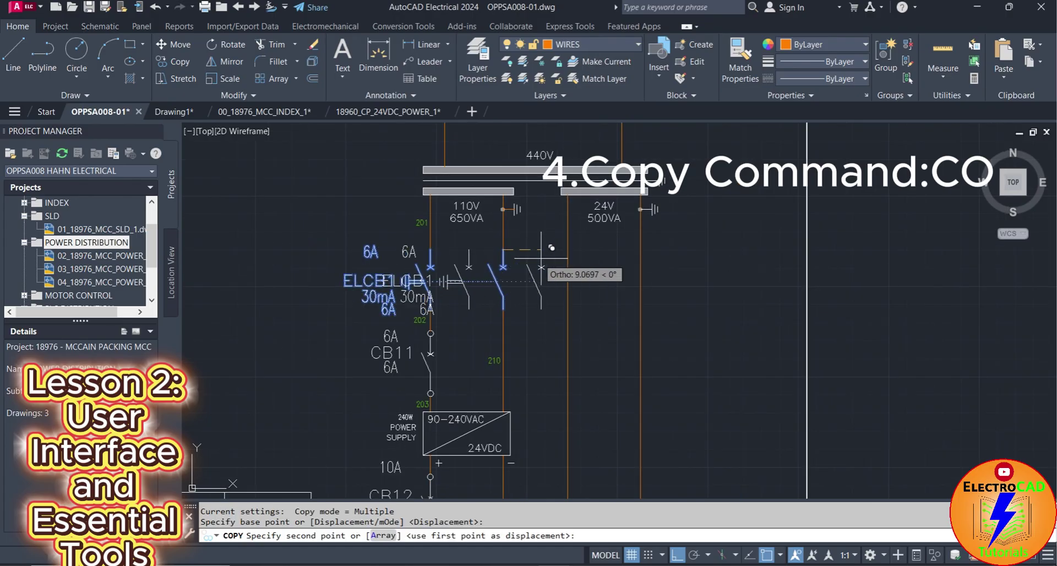
pyautogui.scroll(-3, 762, 268)
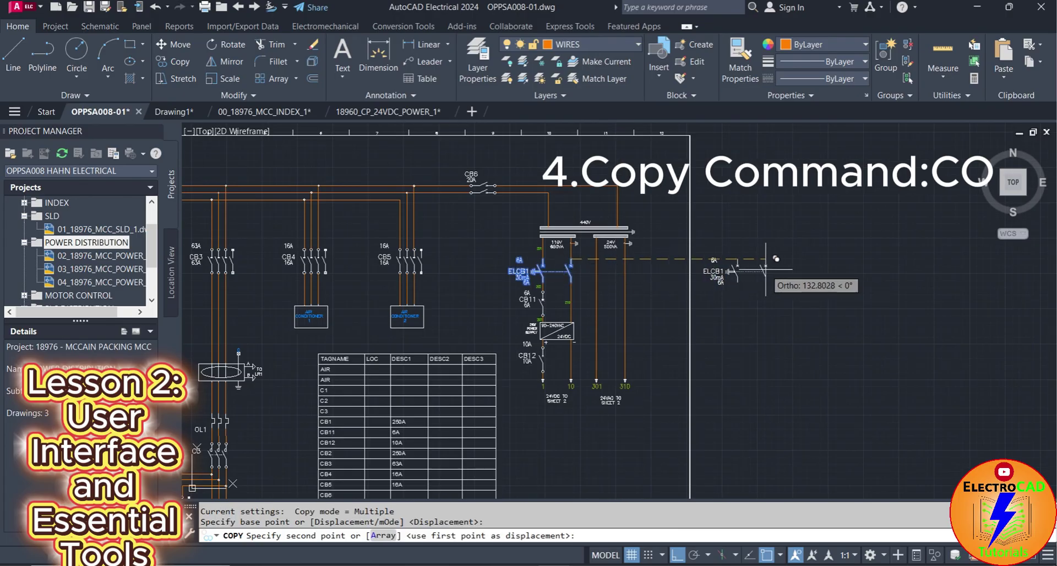
pyautogui.click(766, 268)
pyautogui.click(868, 264)
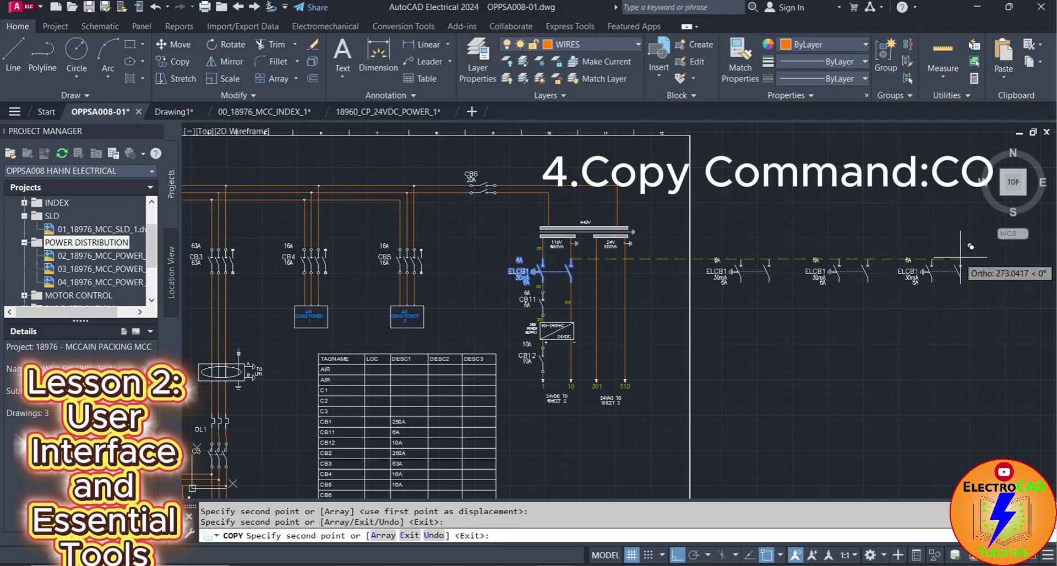
pyautogui.click(960, 261)
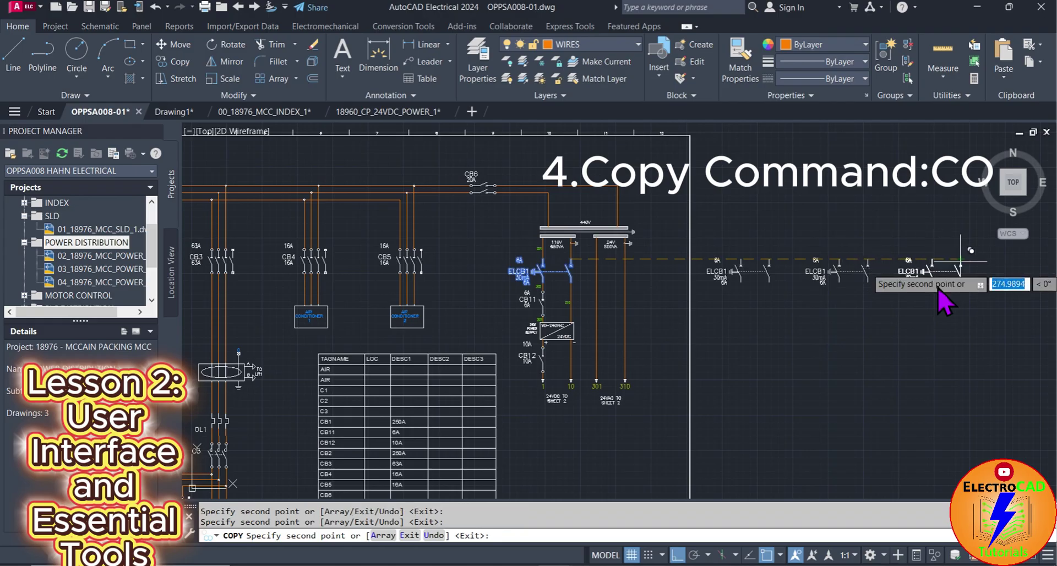
# - With Ortho off, place four more ELCB1 copies below the first row, three in a second row and one beneath it
pyautogui.press('F8')
pyautogui.click(764, 339)
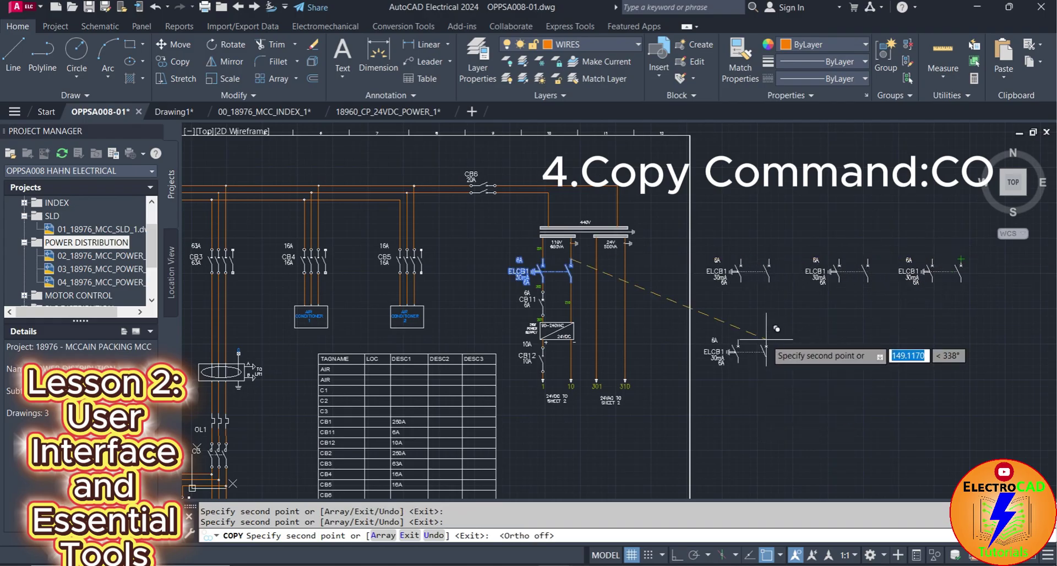
pyautogui.click(986, 332)
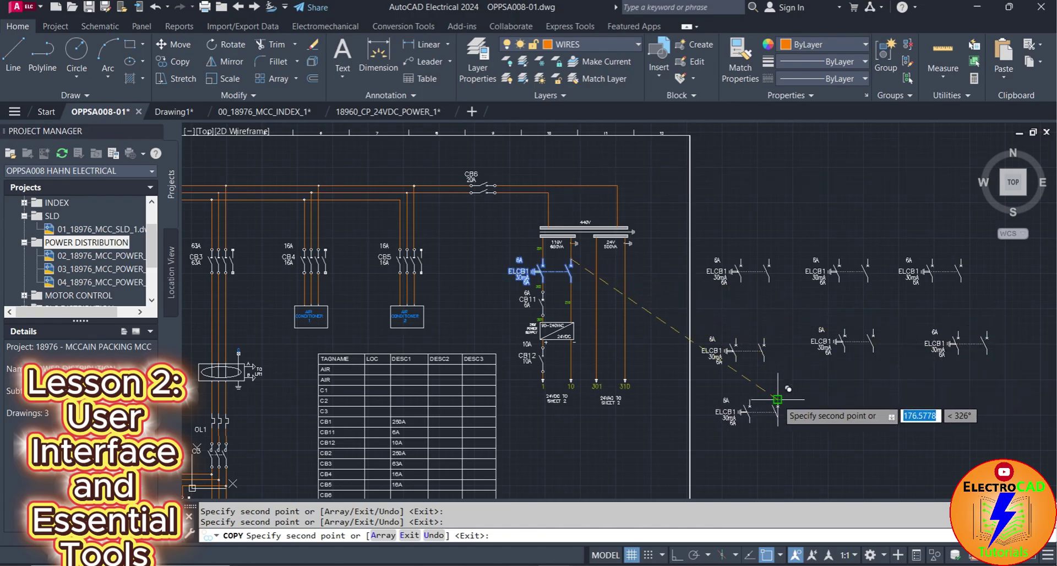
pyautogui.click(777, 399)
pyautogui.press('Escape')
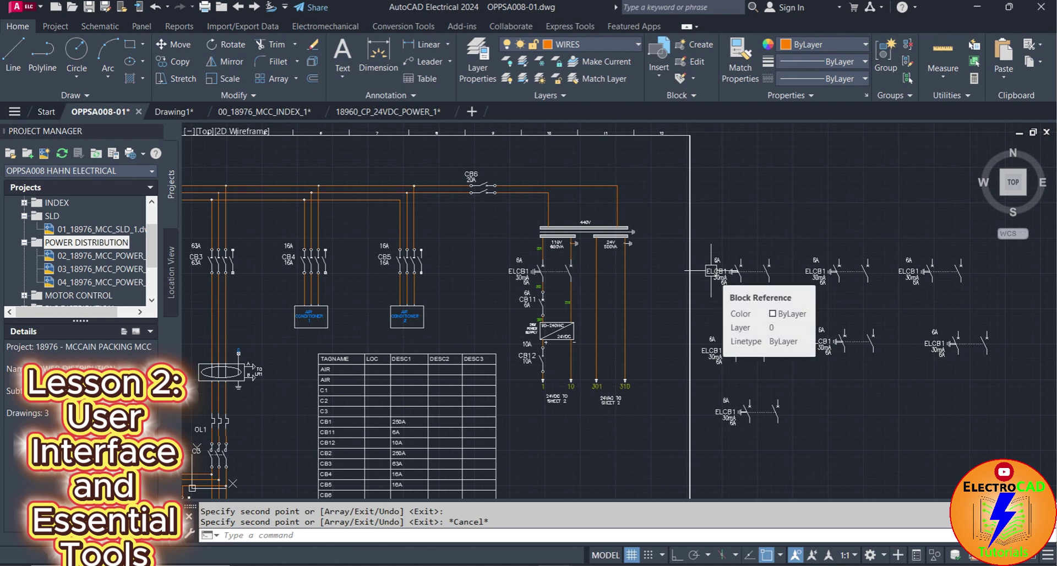
pyautogui.scroll(-5, 643, 242)
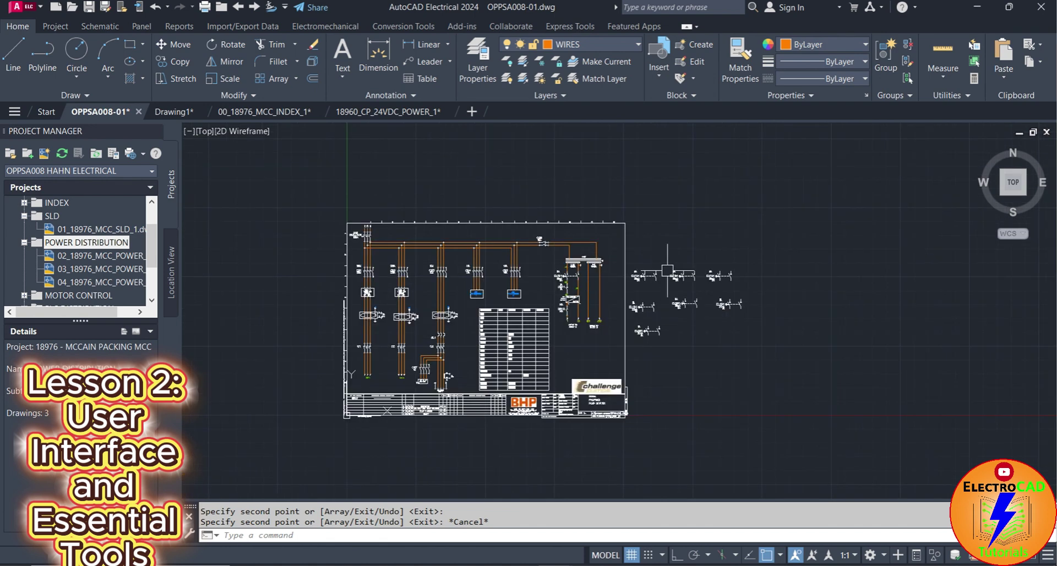
pyautogui.scroll(4, 660, 275)
pyautogui.scroll(-2, 648, 290)
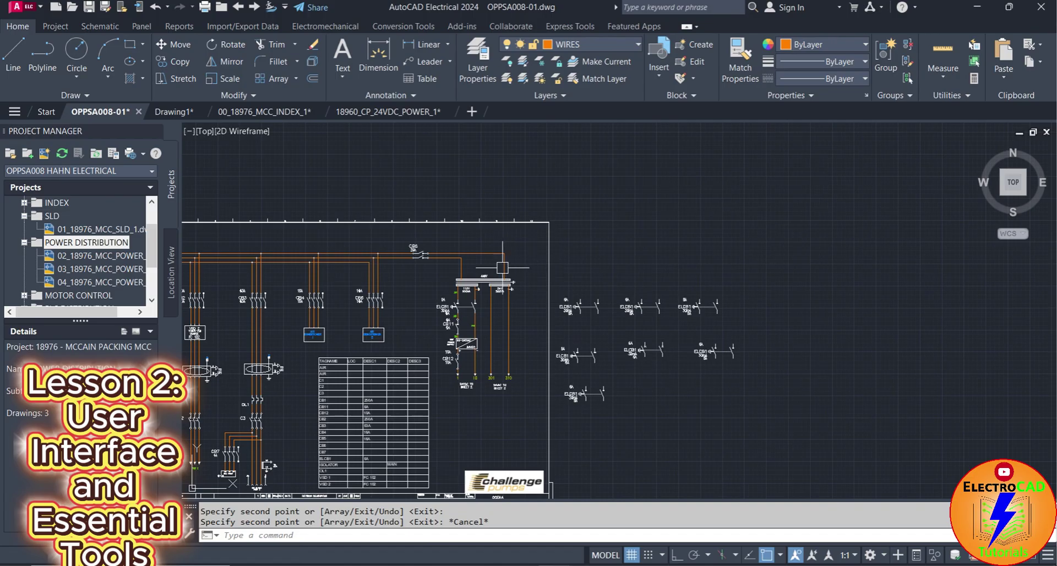
# - Trim away the wire that runs from CB6's upper pole down to the 440V side of the transformer
pyautogui.scroll(4, 502, 268)
pyautogui.write('TR')
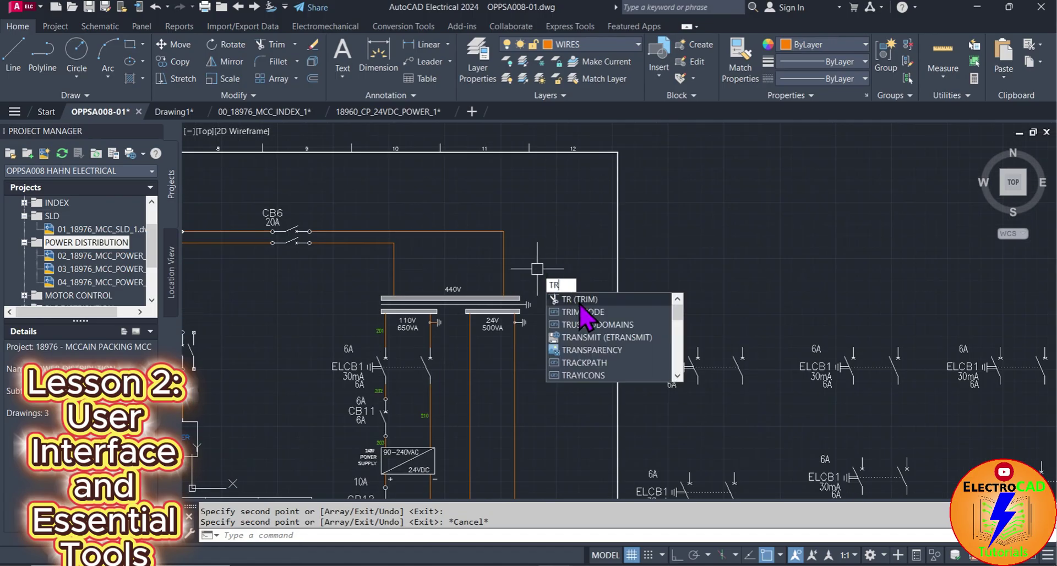
pyautogui.click(589, 297)
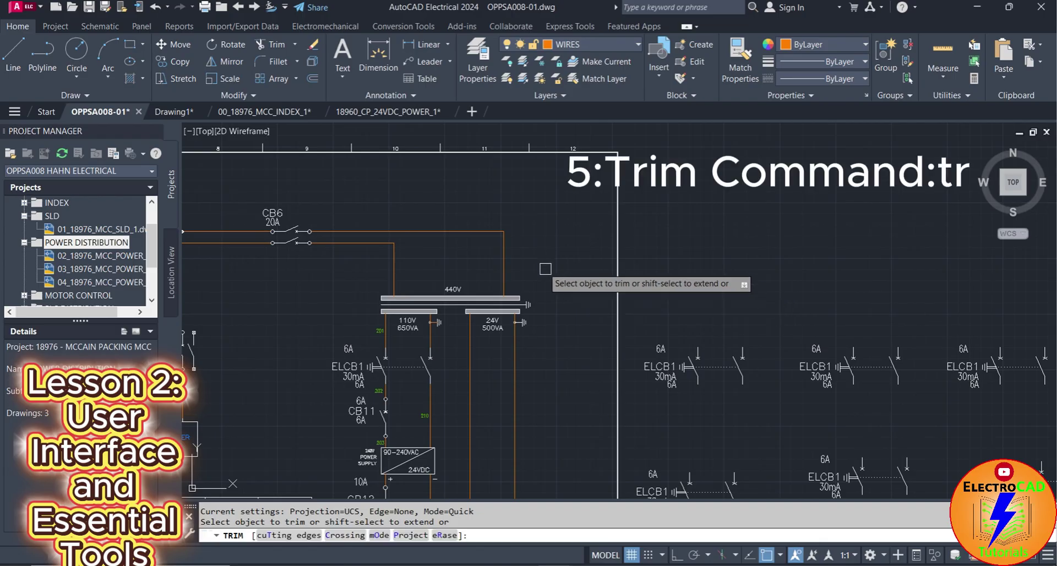
pyautogui.click(504, 252)
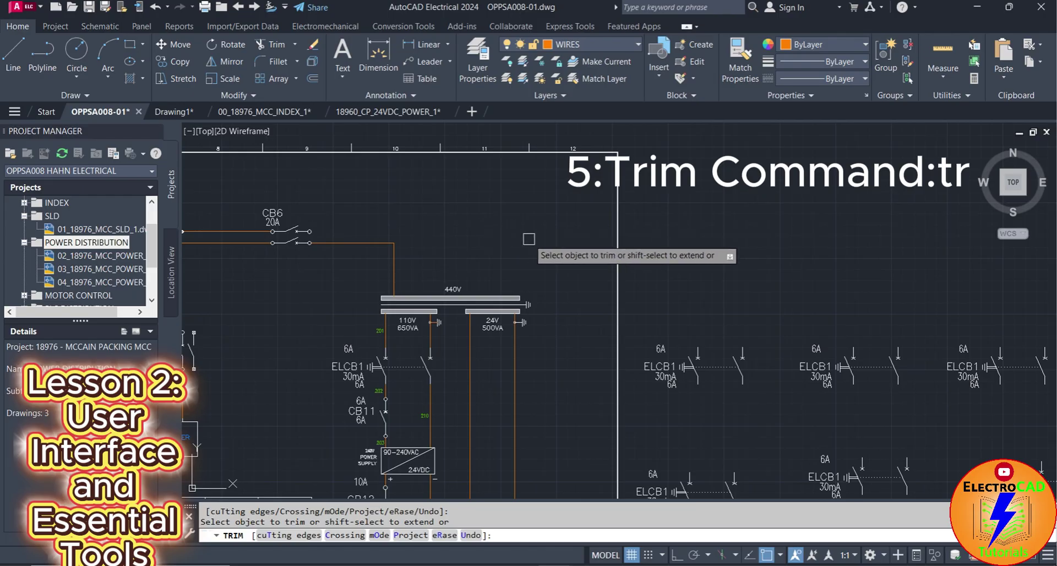
pyautogui.press('Return')
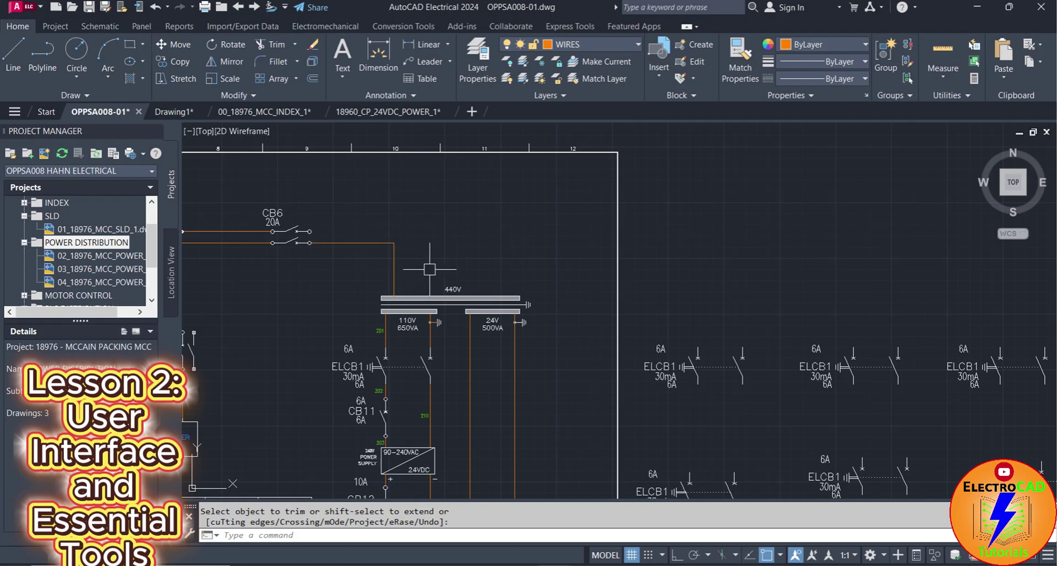
# - Extend the upper wire at CB6 horizontally to the title frame's right border
pyautogui.scroll(-4, 474, 265)
pyautogui.scroll(3, 612, 279)
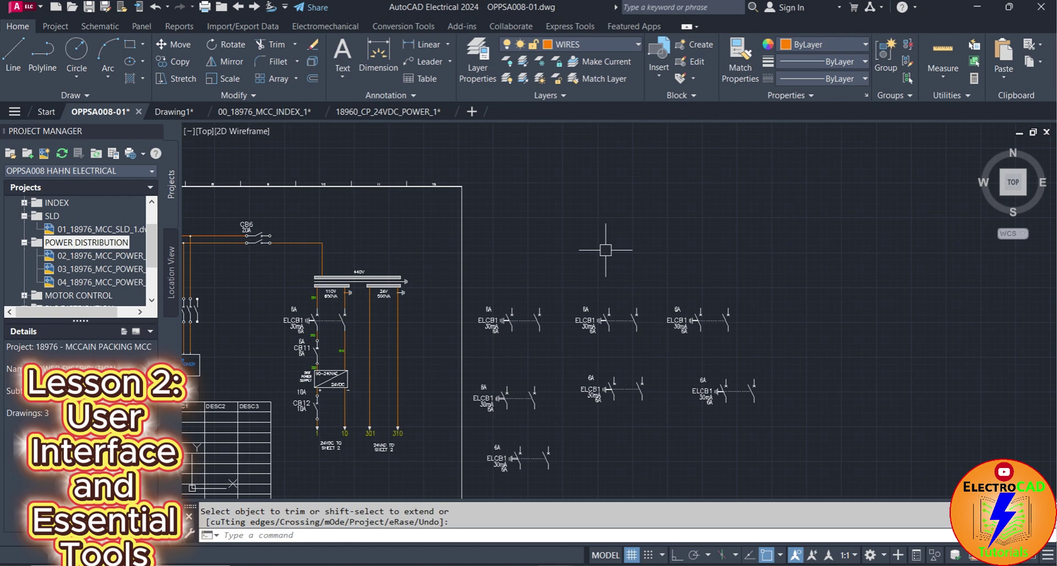
pyautogui.write('EX')
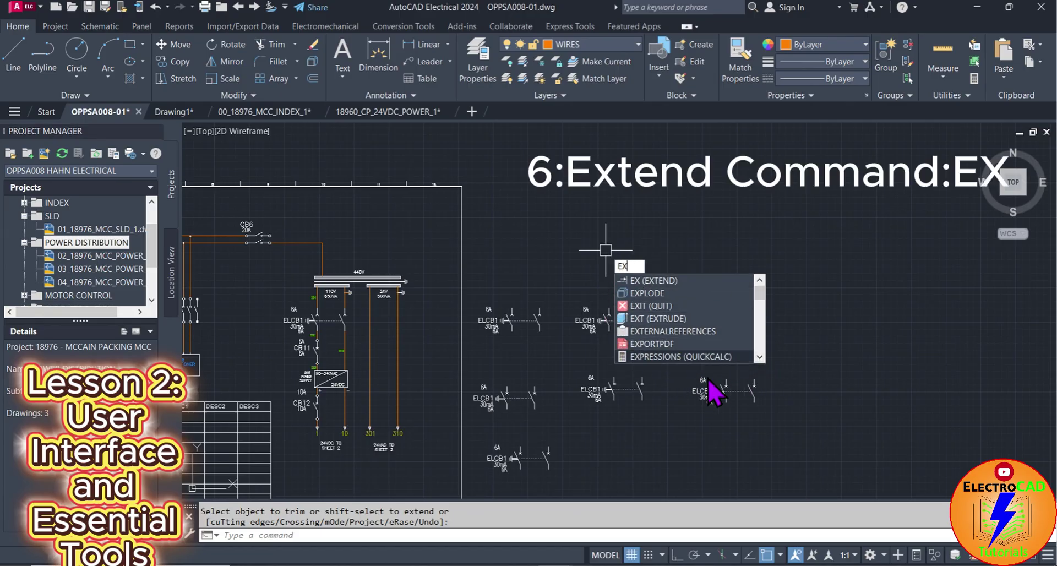
pyautogui.press('Return')
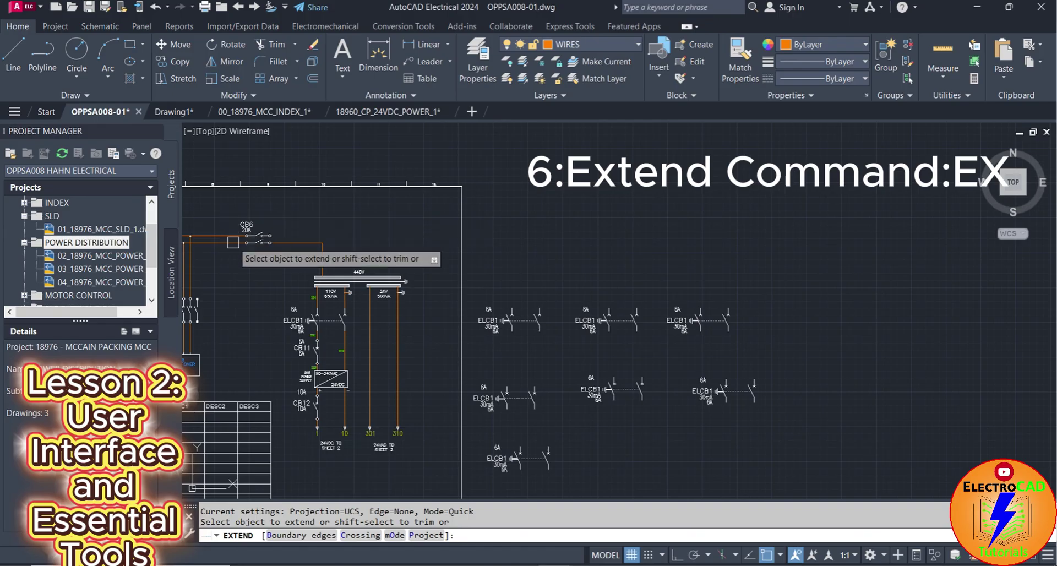
pyautogui.scroll(2, 233, 242)
pyautogui.click(243, 228)
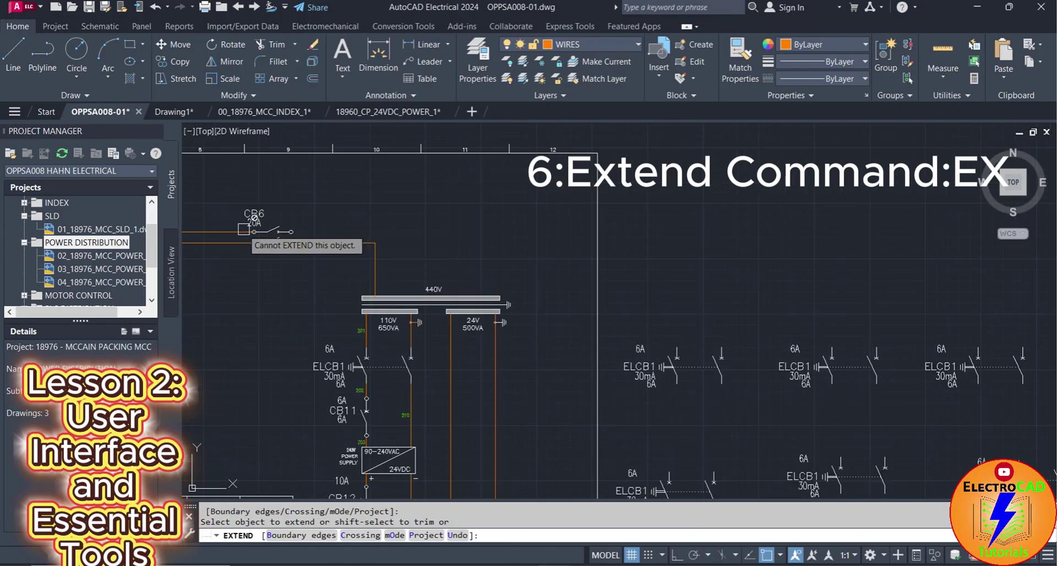
pyautogui.click(236, 229)
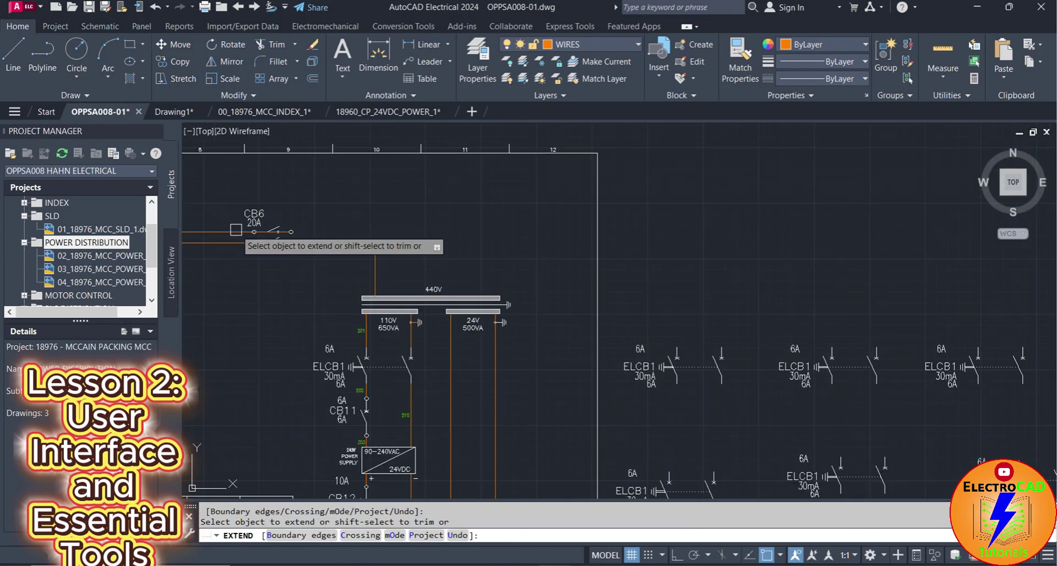
pyautogui.scroll(2, 236, 231)
pyautogui.click(236, 231)
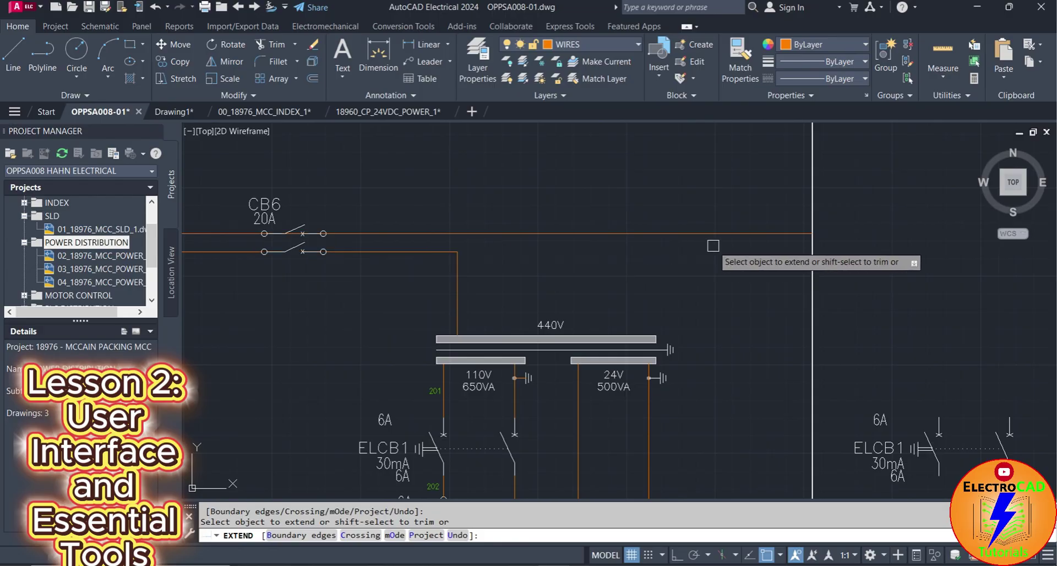
# - Extend the lower wire at CB6 horizontally to the title frame's right border and finish the Extend command
pyautogui.scroll(-2, 619, 253)
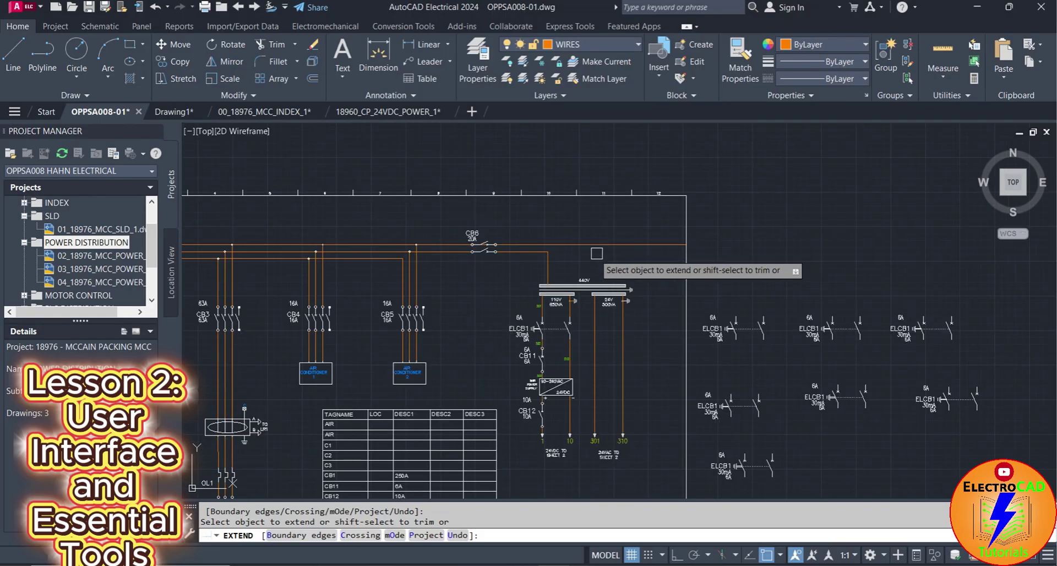
pyautogui.scroll(2, 536, 253)
pyautogui.click(509, 251)
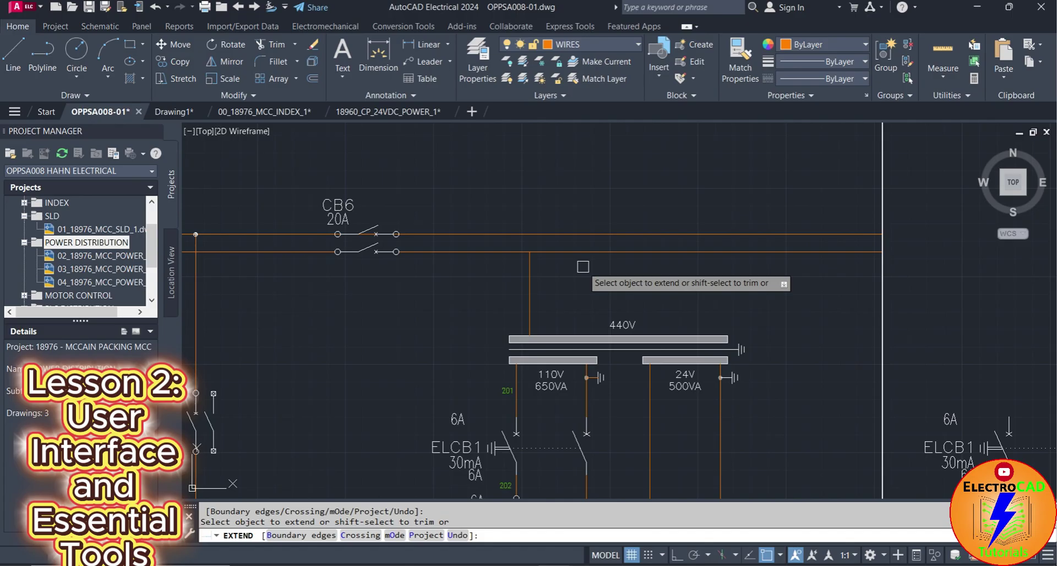
pyautogui.scroll(-2, 571, 274)
pyautogui.press('Return')
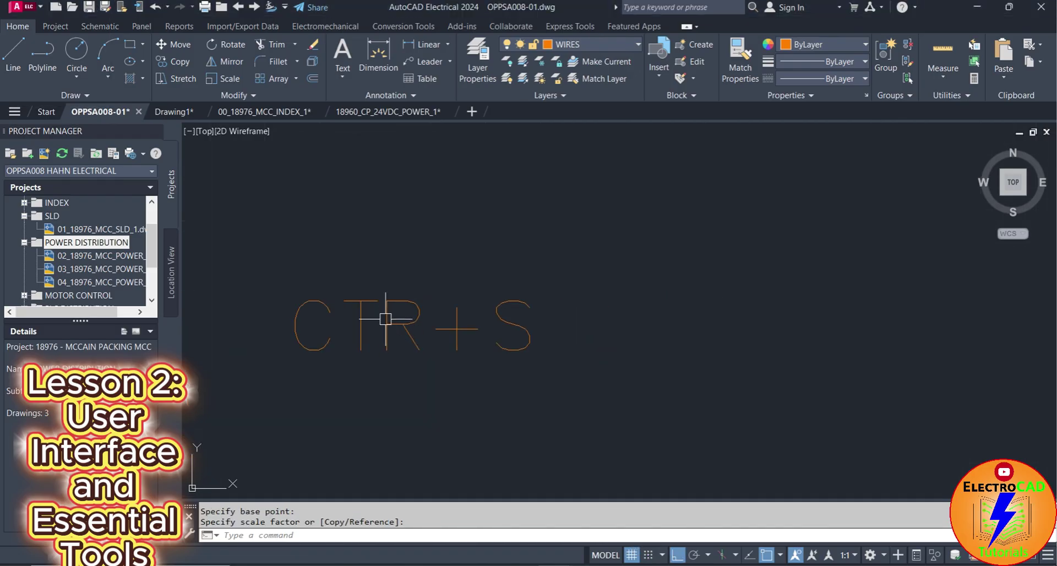
# - Select the CTR+S text above the title frame, return to the whole schematic and save the drawing
pyautogui.press('Escape')
pyautogui.moveTo(282, 272)
pyautogui.mouseDown()
pyautogui.moveTo(289, 379)
pyautogui.moveTo(614, 395)
pyautogui.moveTo(492, 212)
pyautogui.moveTo(449, 281)
pyautogui.mouseUp()
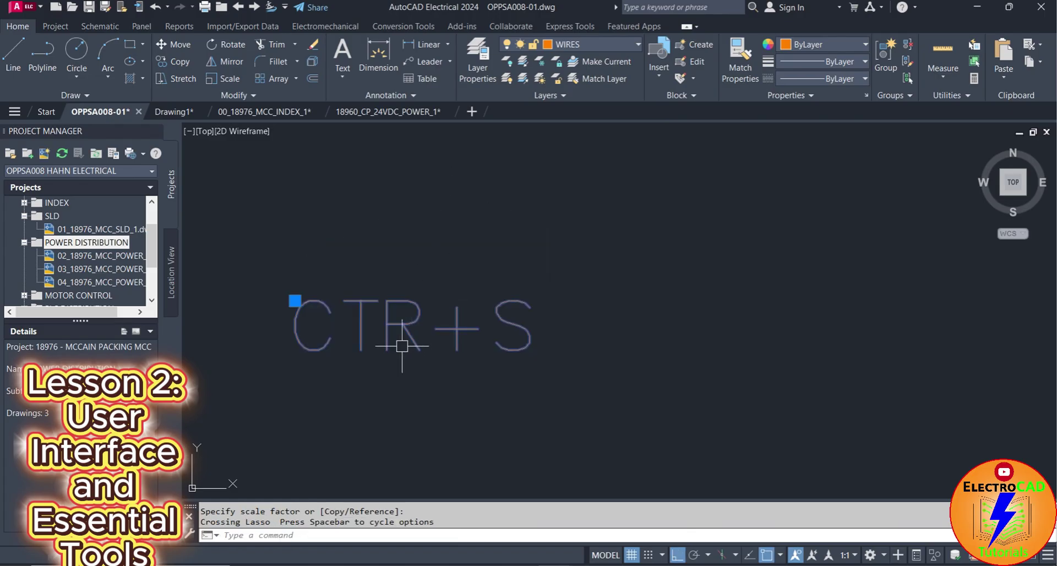
pyautogui.scroll(-4, 427, 332)
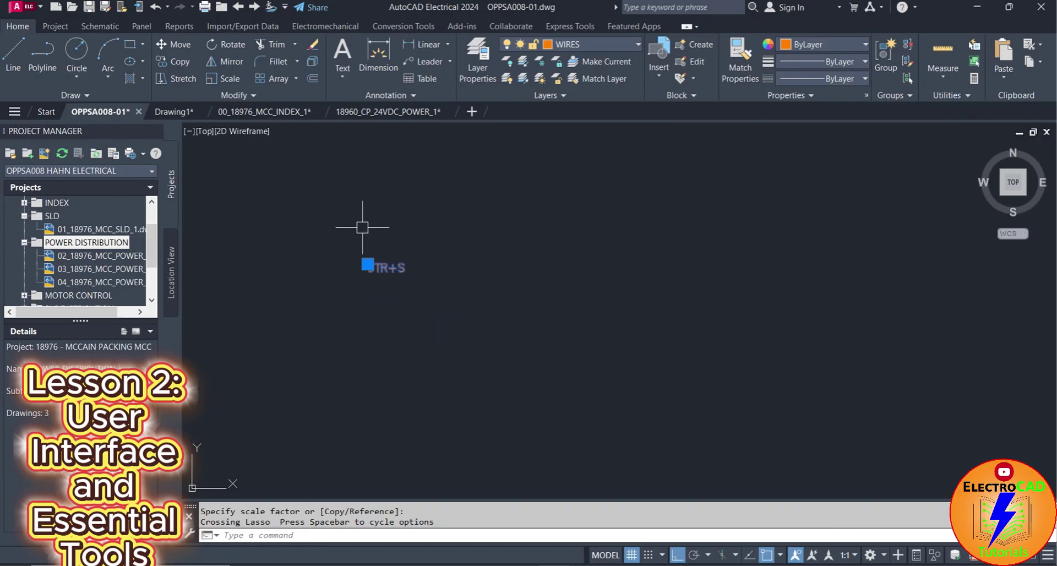
pyautogui.scroll(-8, 402, 273)
pyautogui.scroll(-3, 403, 264)
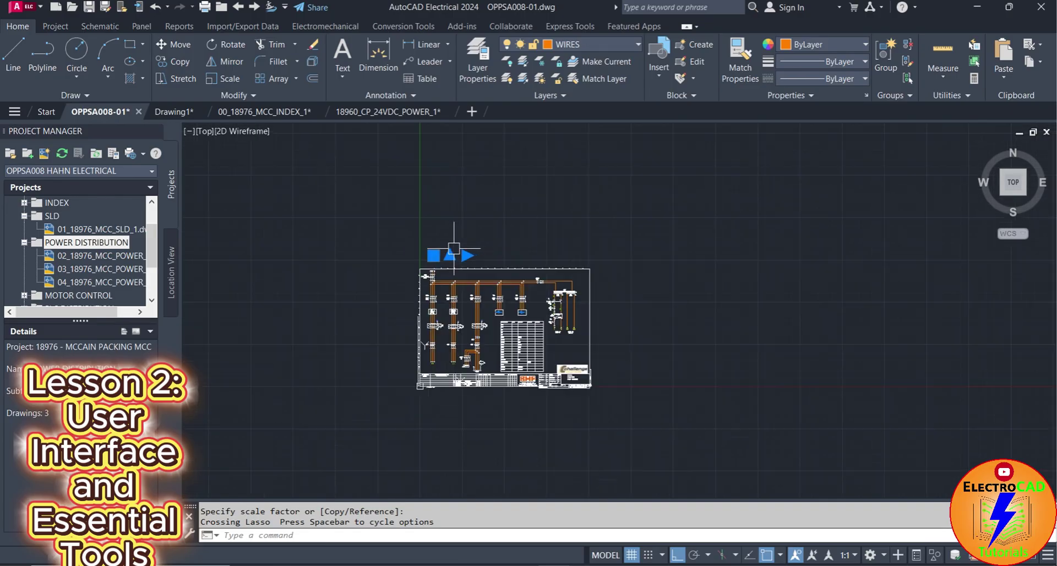
pyautogui.scroll(5, 478, 319)
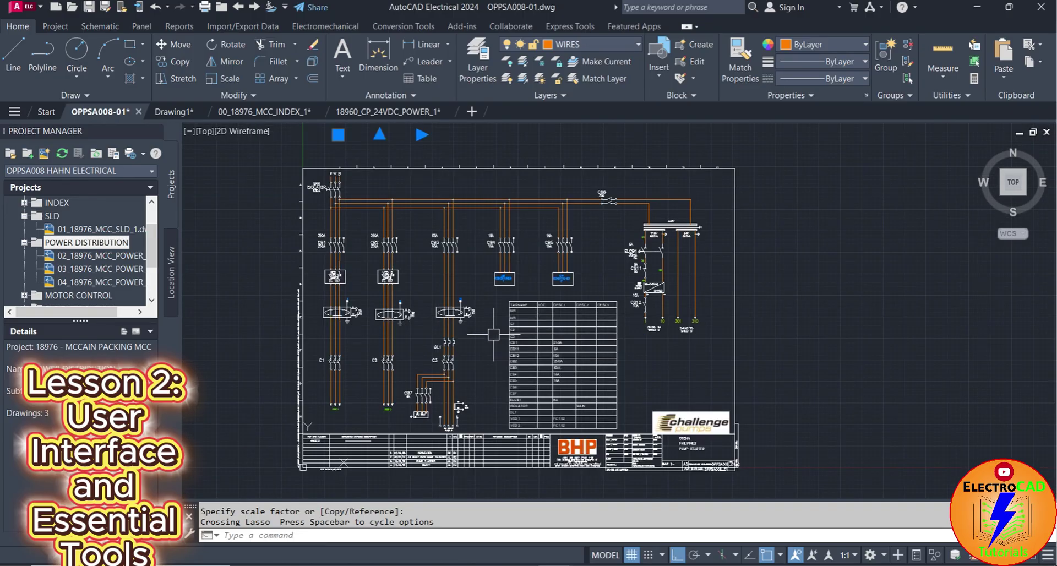
pyautogui.hotkey('ctrl', 's')
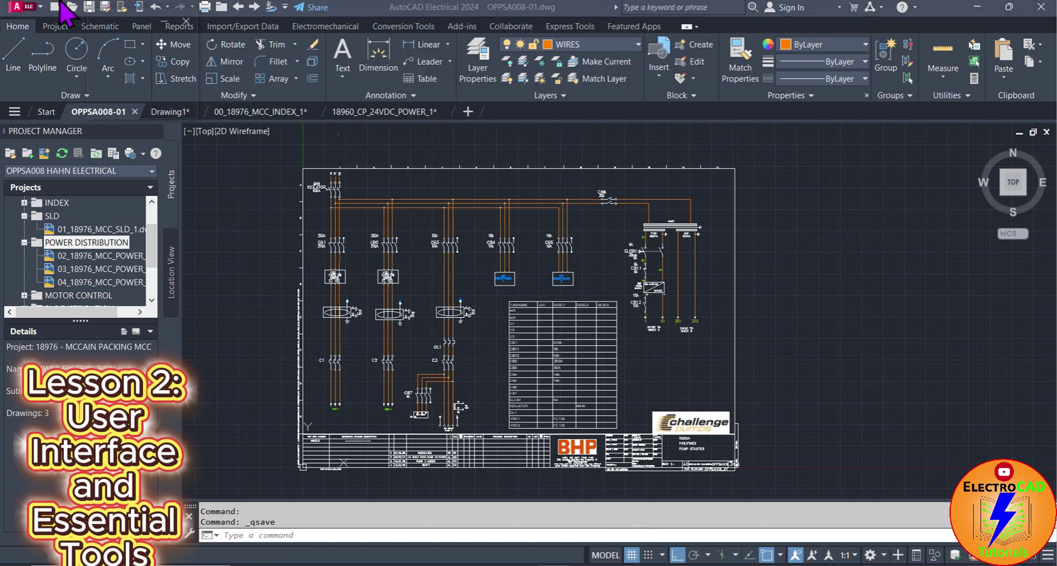
pyautogui.click(32, 7)
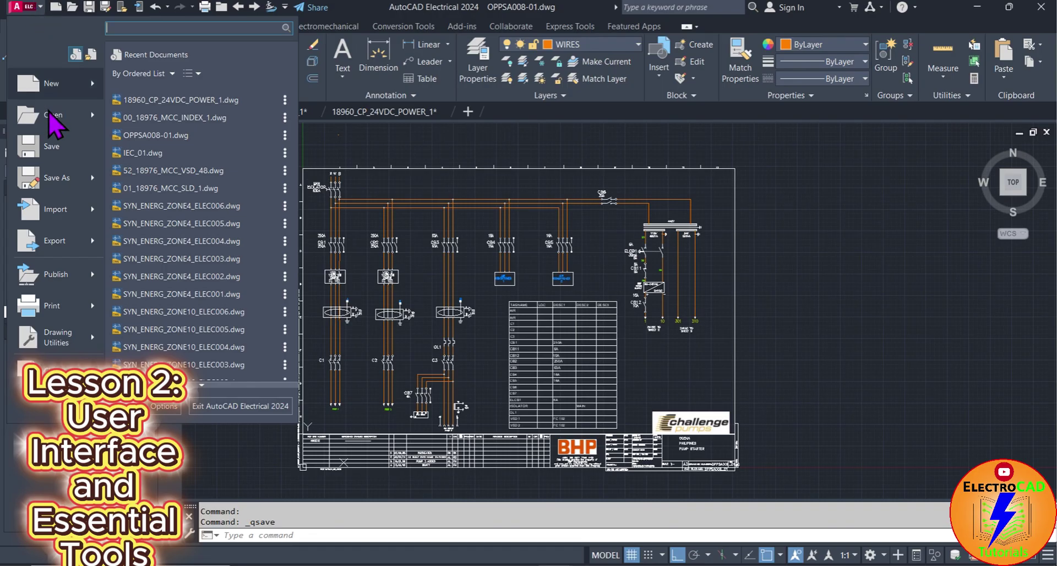
pyautogui.click(52, 146)
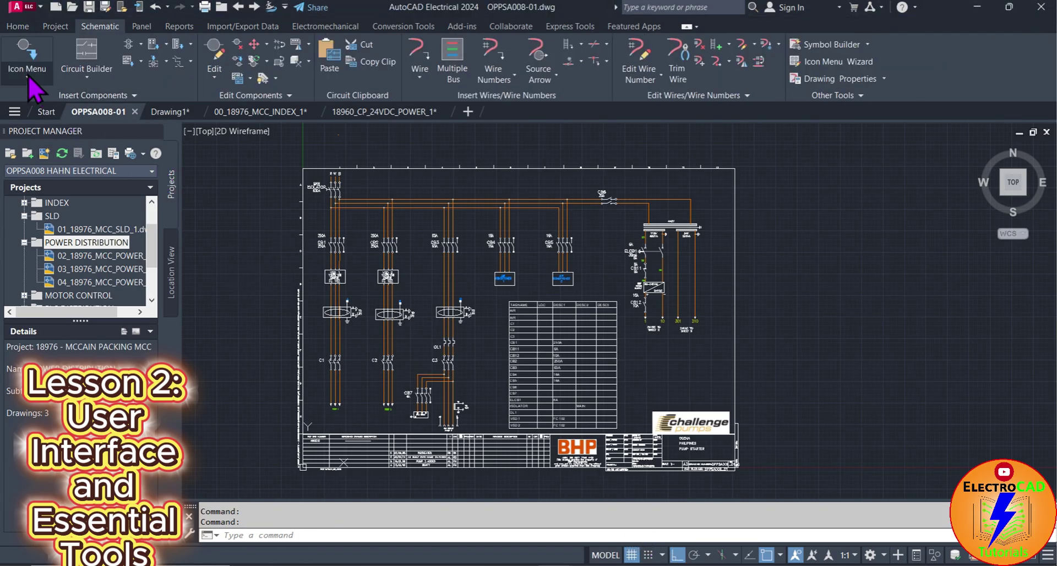
# - Insert a Push Button NO from the JIC schematic symbols outside the title frame, beside the transformer circuits, accepting the suggested tag
pyautogui.click(27, 77)
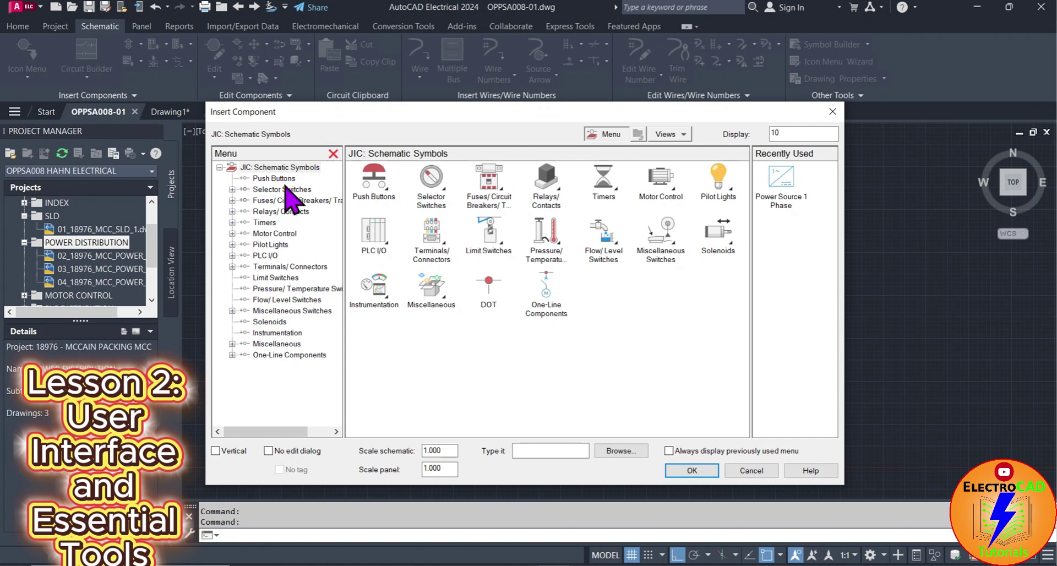
pyautogui.click(280, 178)
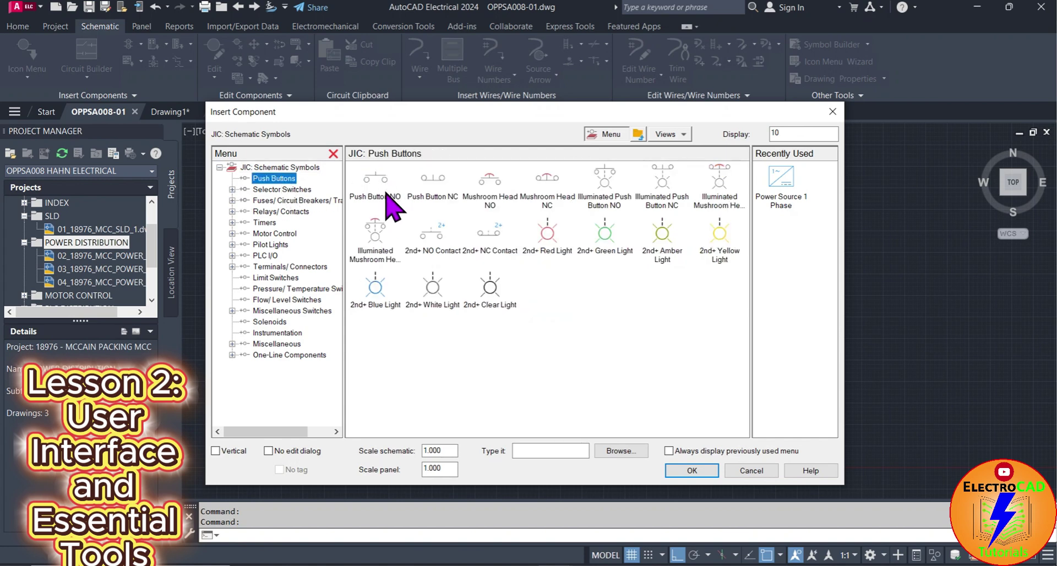
pyautogui.click(380, 189)
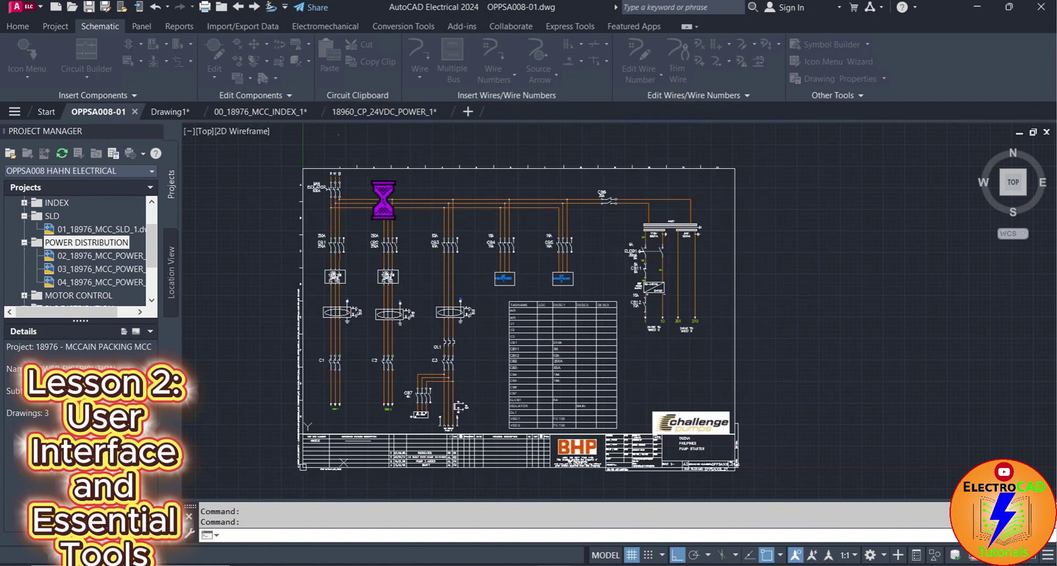
pyautogui.click(792, 275)
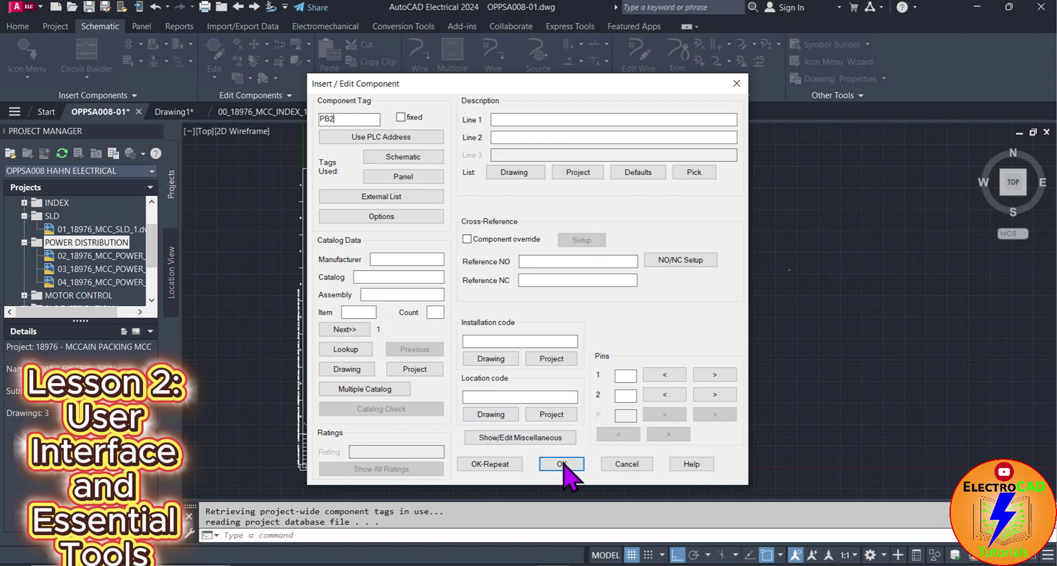
pyautogui.click(564, 465)
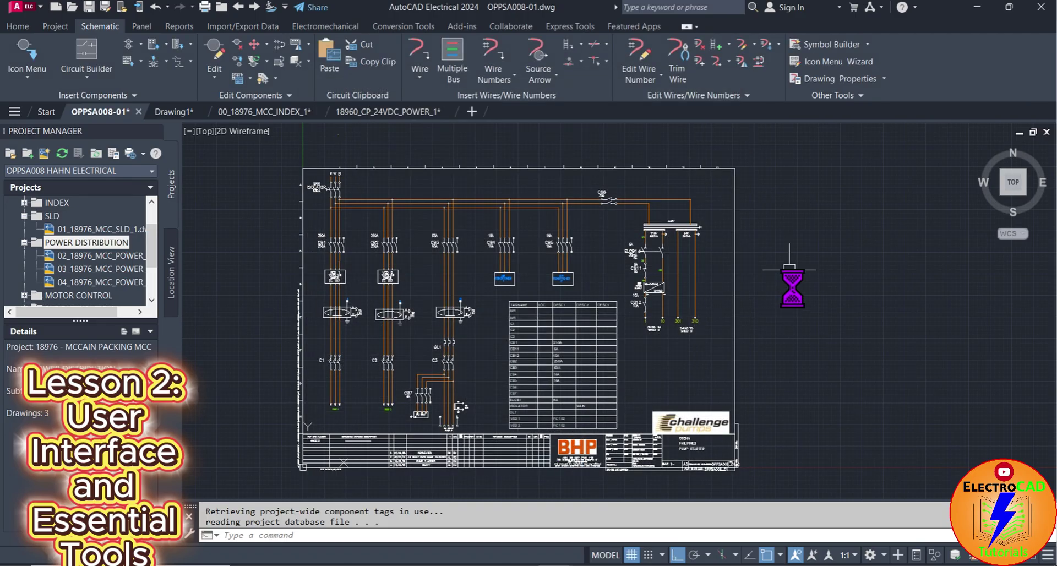
# - Enlarge the inserted push button with Scale, using the outer edge of its left terminal as base point
pyautogui.scroll(6, 793, 273)
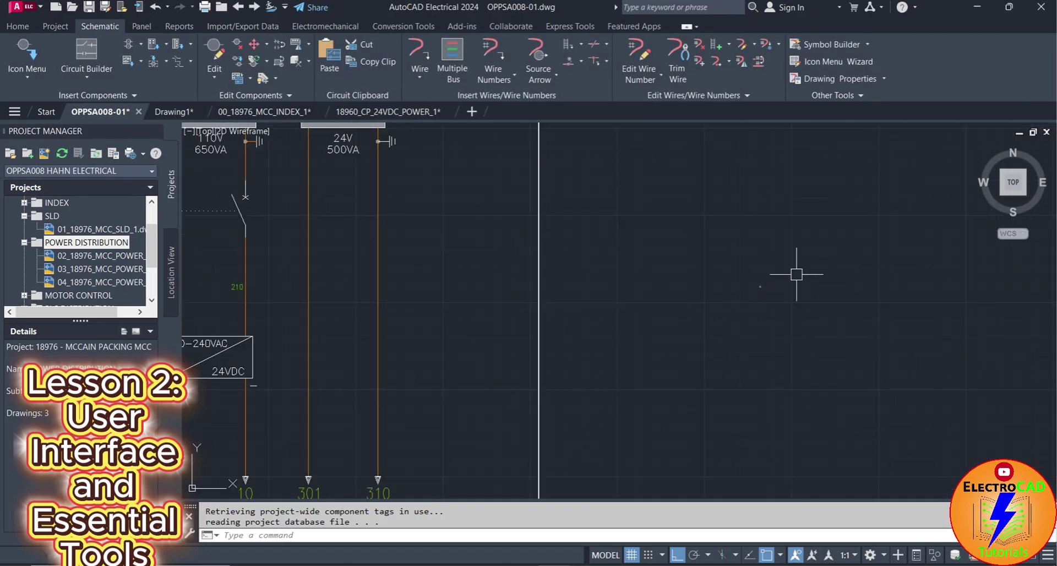
pyautogui.scroll(3, 742, 294)
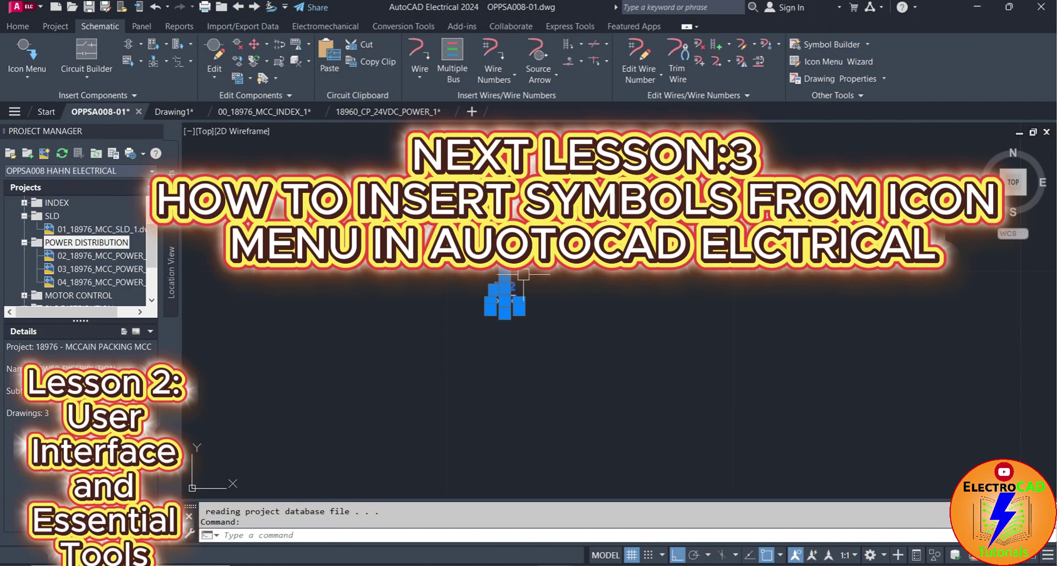
pyautogui.write('sc')
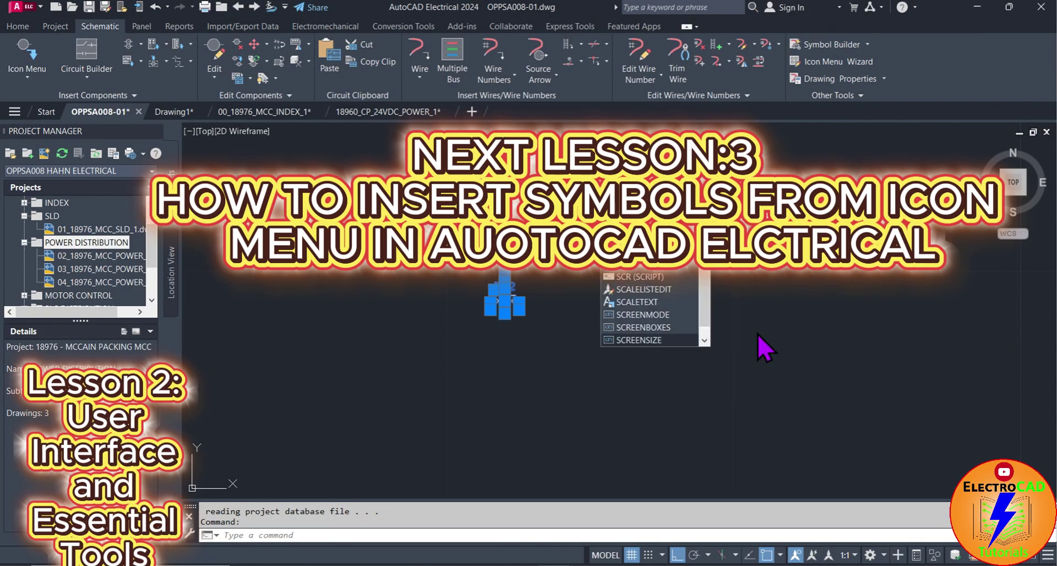
pyautogui.press('Return')
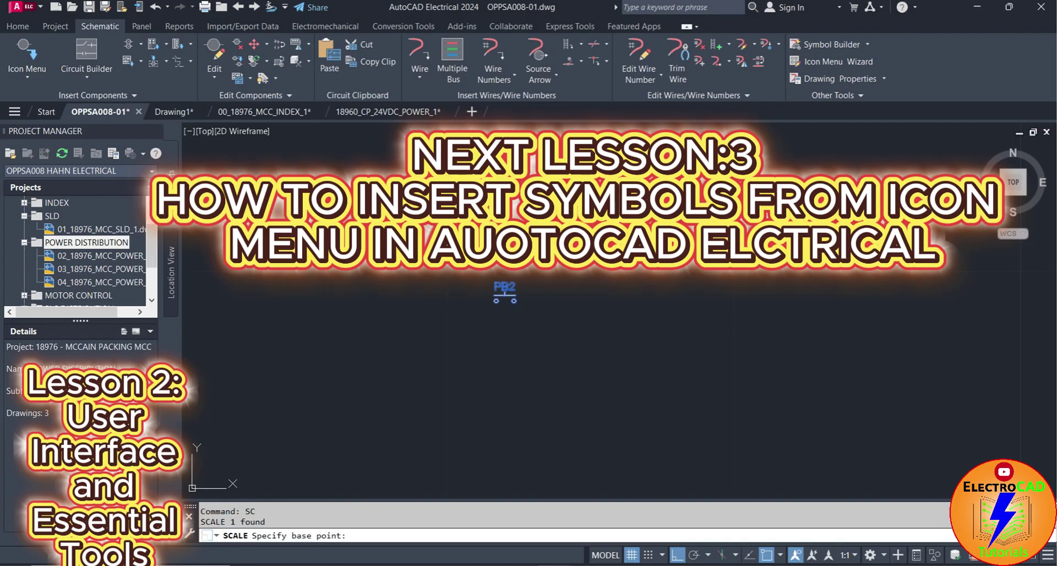
pyautogui.click(496, 300)
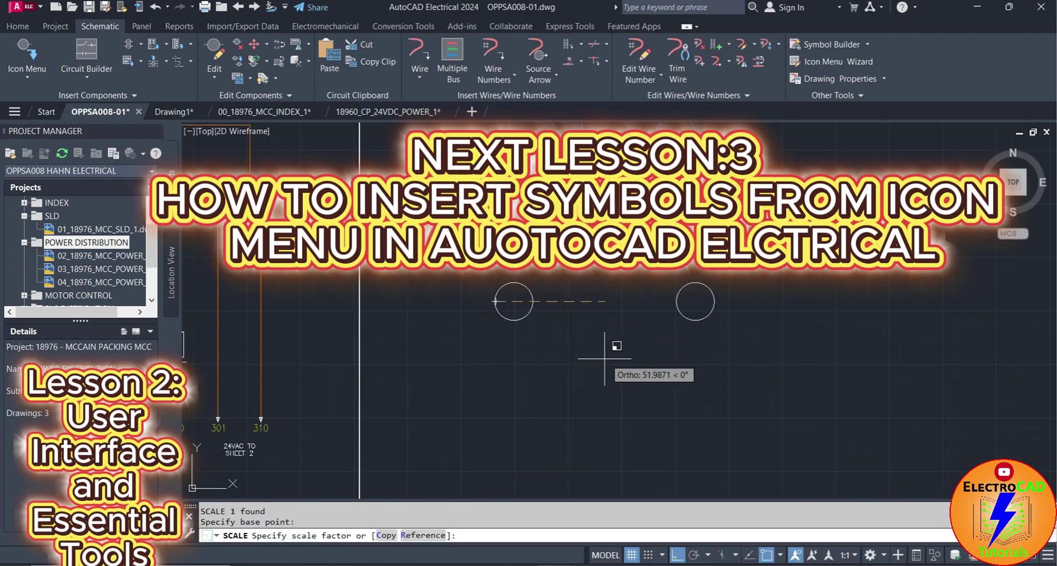
pyautogui.click(573, 349)
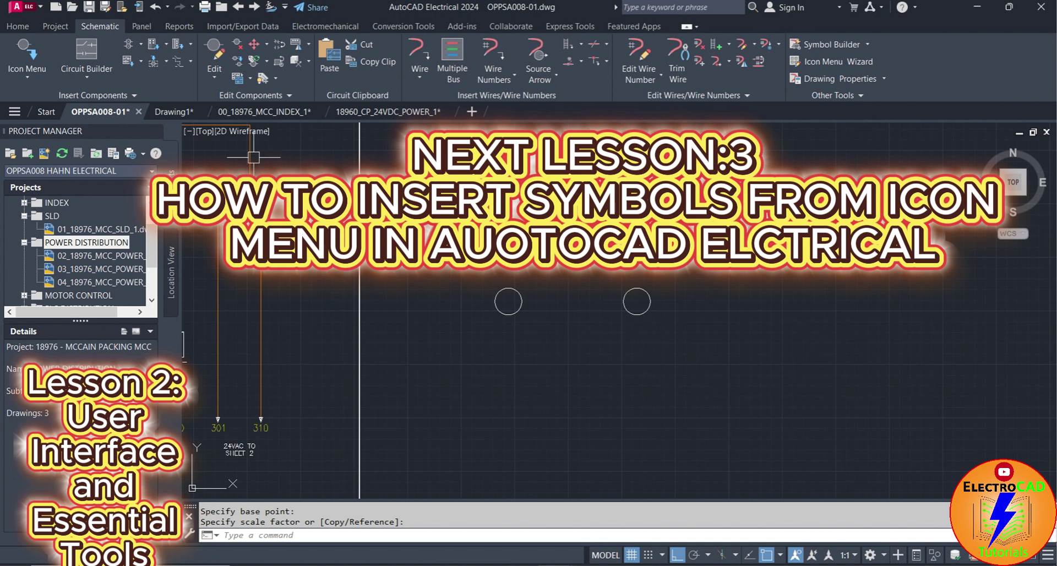
# - Open the Push Buttons category of the JIC schematic symbols for inserting another component
pyautogui.click(28, 77)
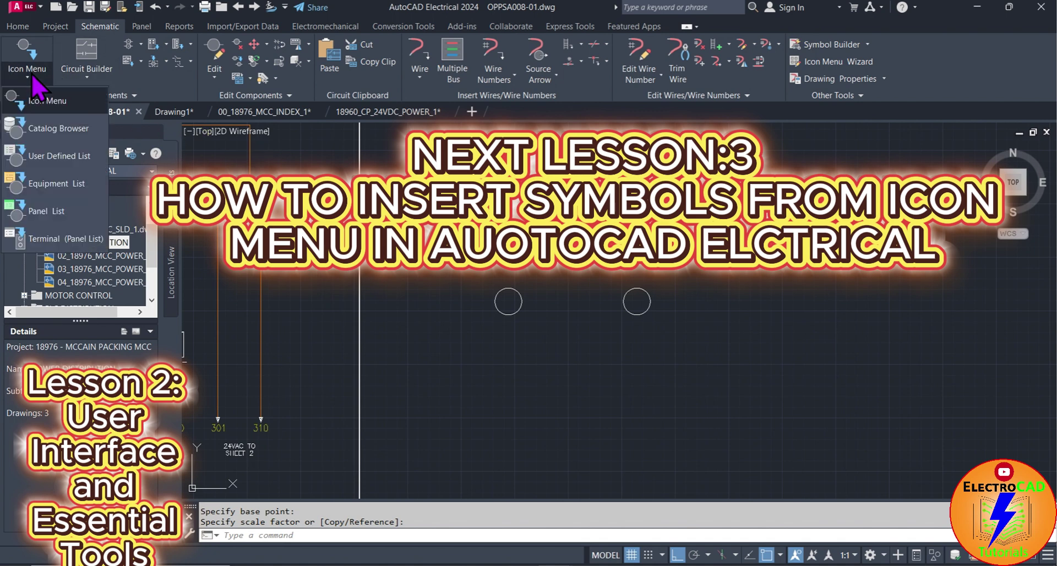
pyautogui.click(46, 96)
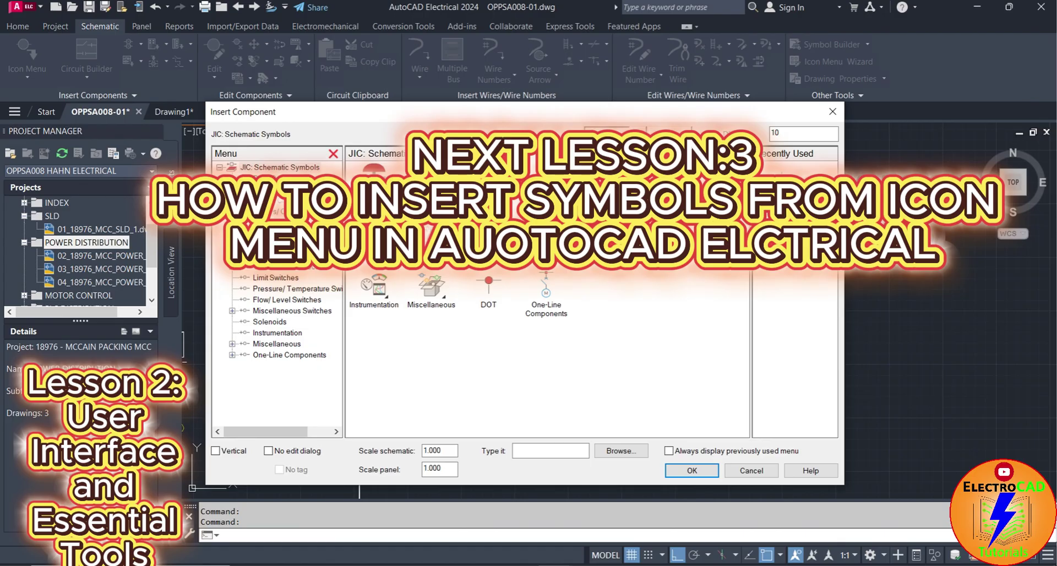
pyautogui.click(274, 178)
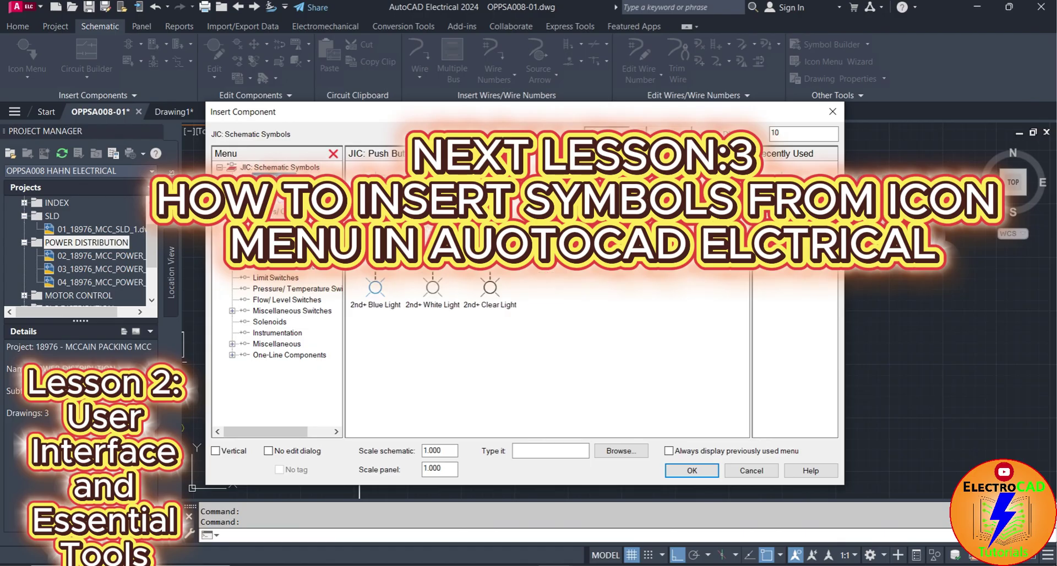